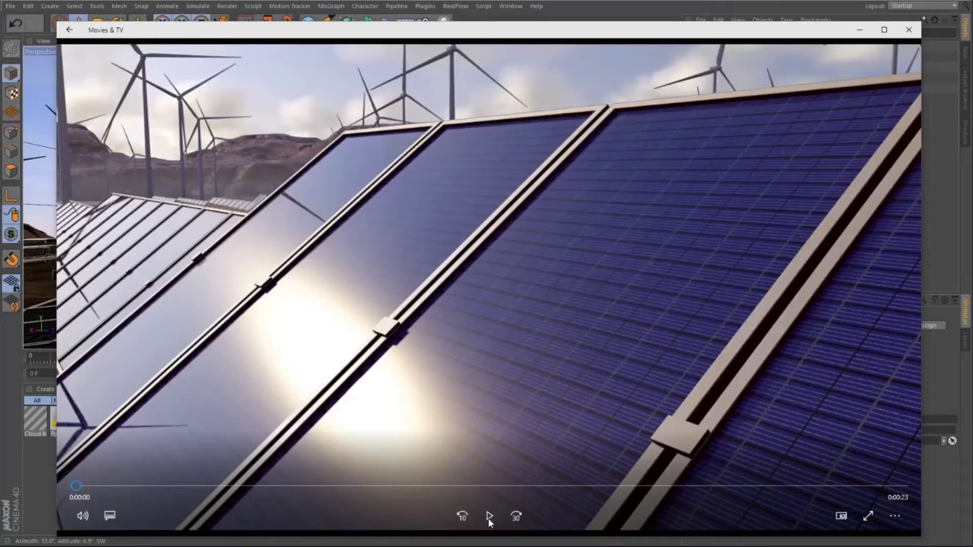
Play the 23-second 'Comp 1' wind-turbine and solar-panel clip through to its end.
left_click(489, 518)
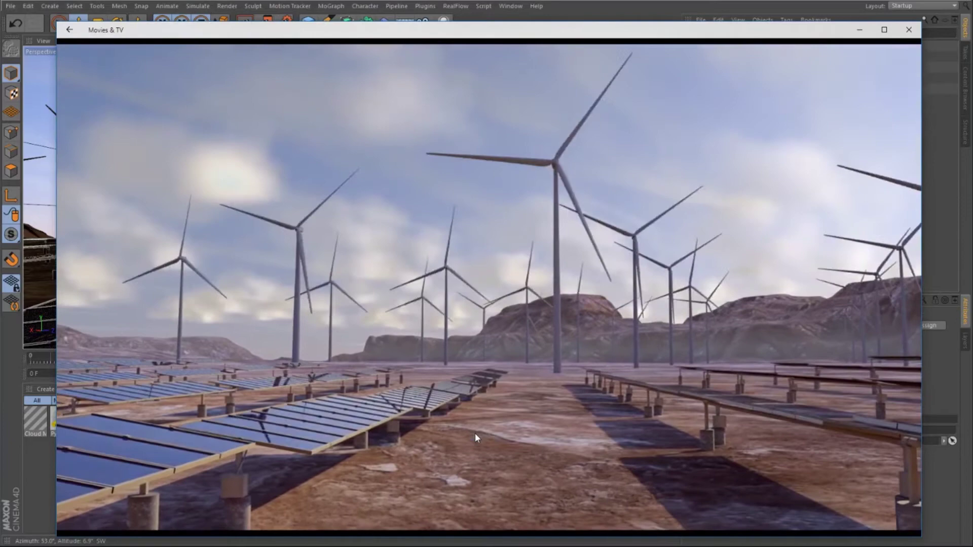
mouse_move(709, 376)
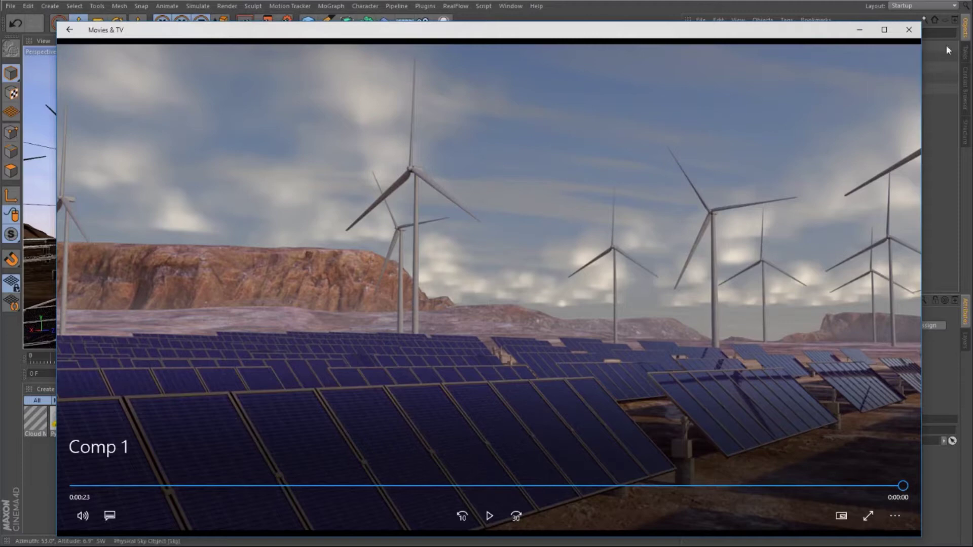
Close the video player and the Material Editor.
left_click(909, 31)
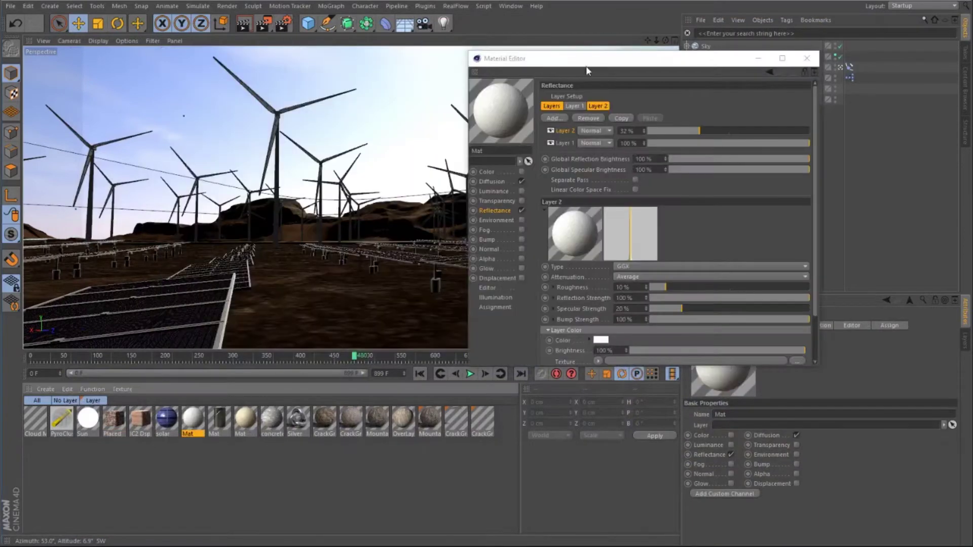
left_click_drag(586, 66, 323, 100)
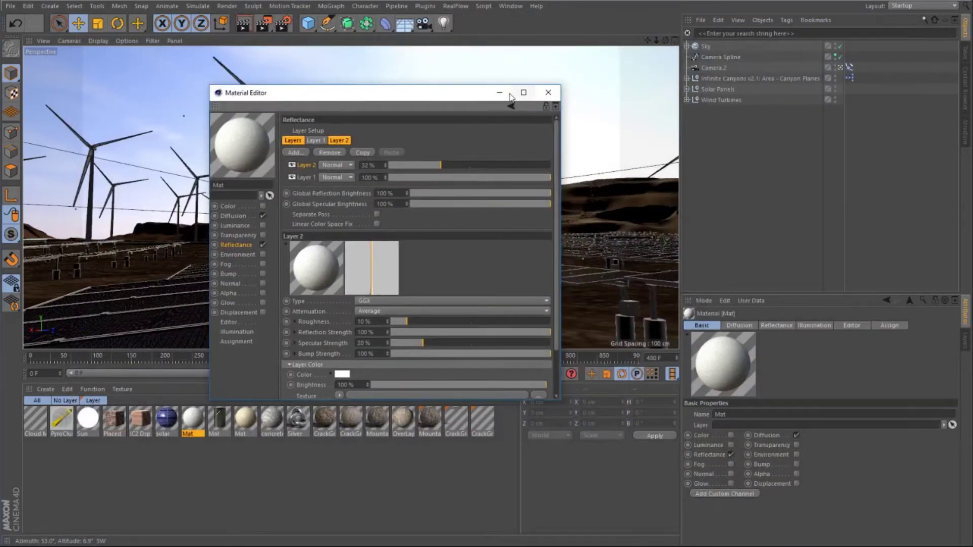
left_click(243, 23)
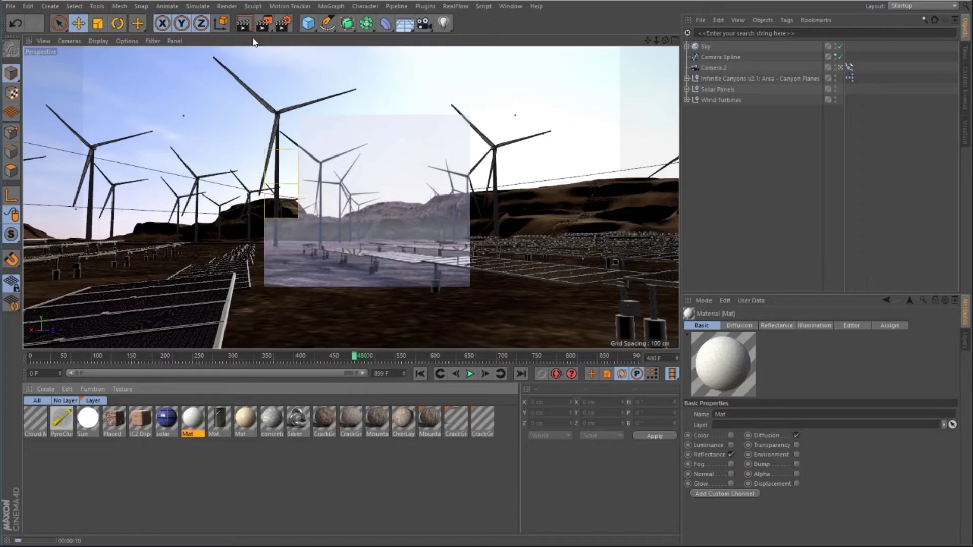
In the Picture Viewer, scrub the 'Alt Energy r18_002' render up to frame 378.
key("shift+F6")
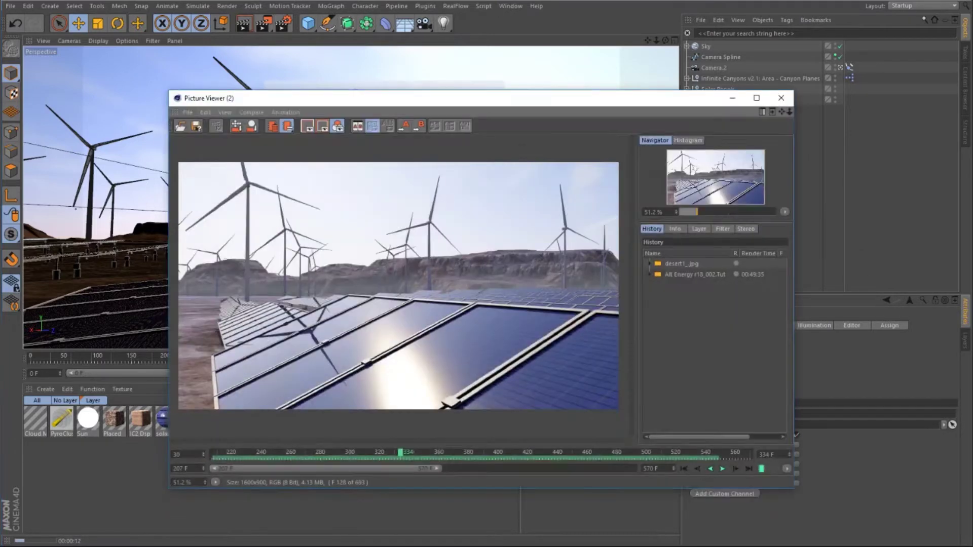
left_click(227, 452)
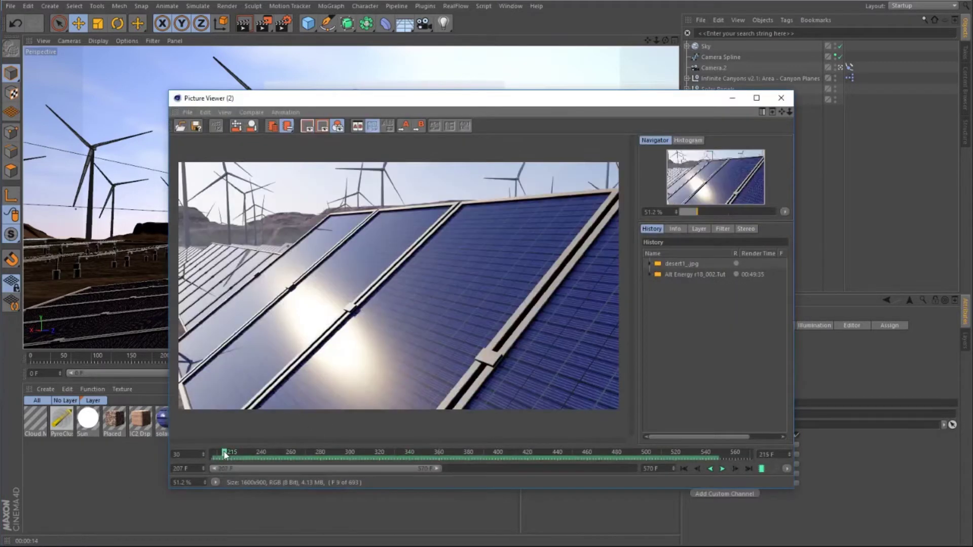
left_click_drag(235, 453, 480, 453)
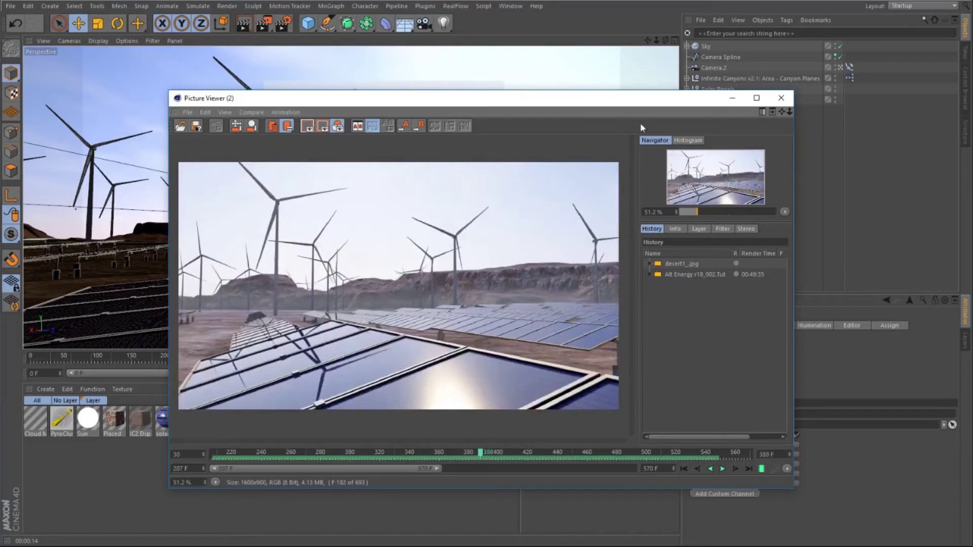
Close the Picture Viewer and merge the TP Clouds preset from the Content Browser.
left_click(780, 100)
left_click(965, 99)
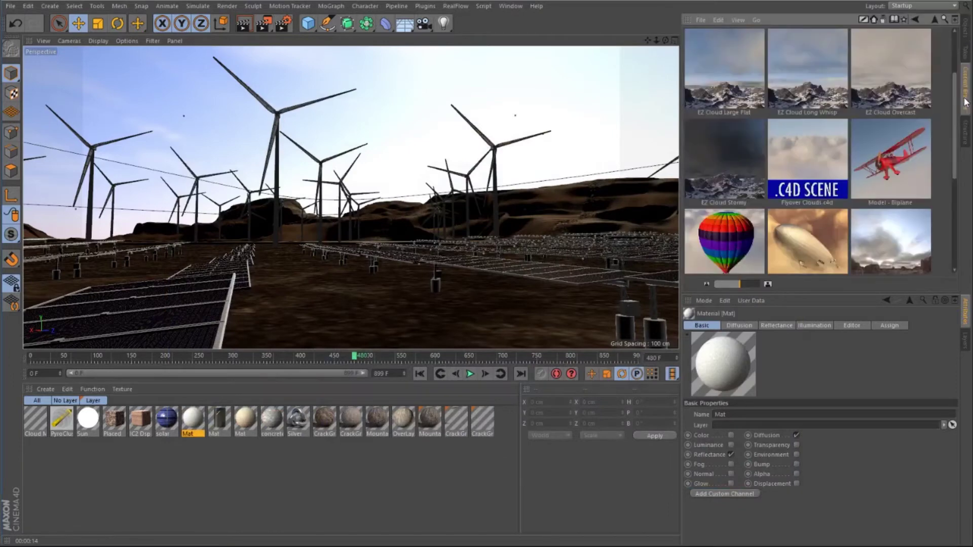
left_click_drag(959, 157, 957, 217)
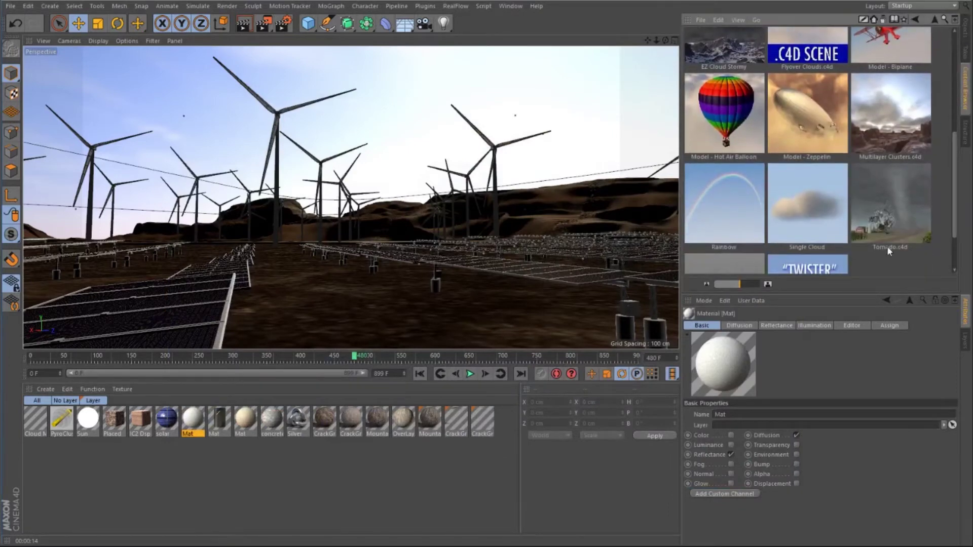
double_click(744, 271)
Preview the clouds with a viewport render, then delete the TP Clouds object.
left_click(960, 28)
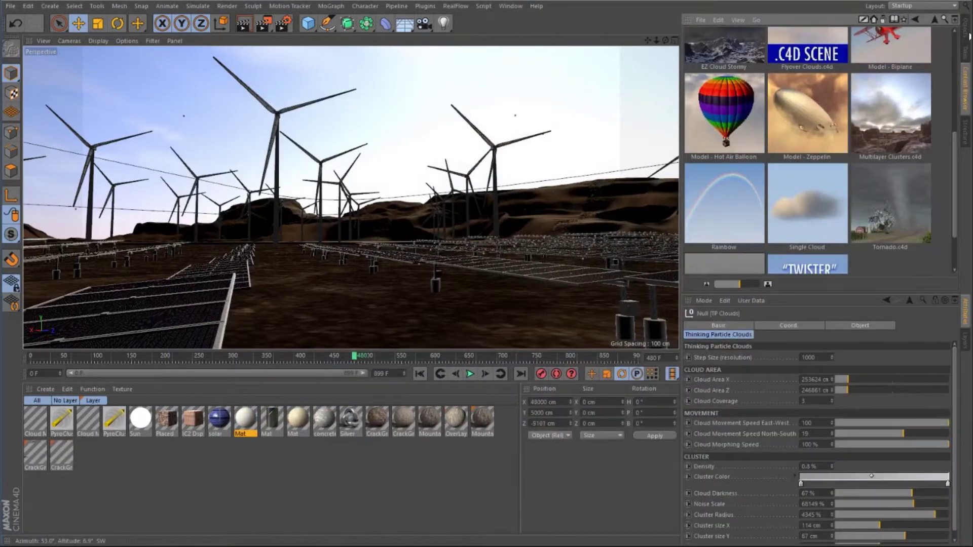
left_click(243, 23)
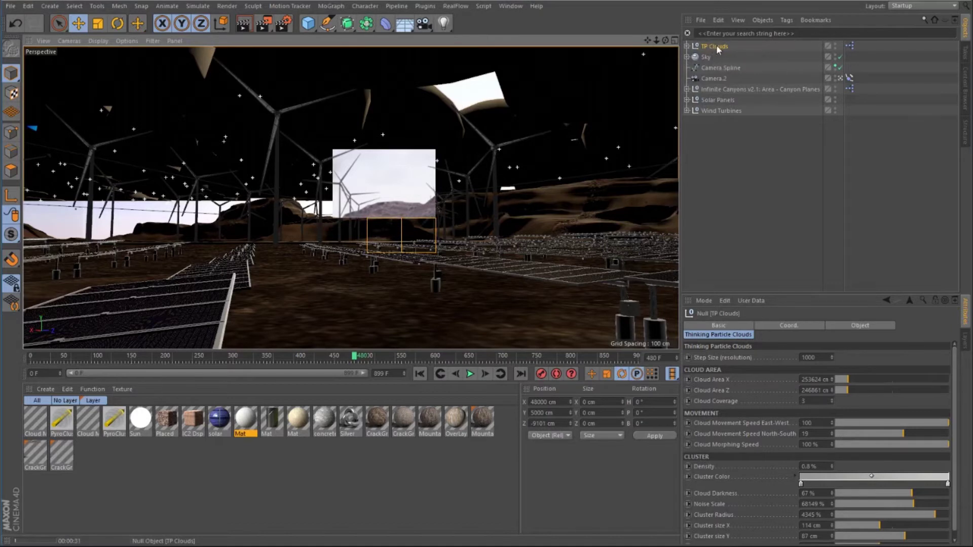
key("Delete")
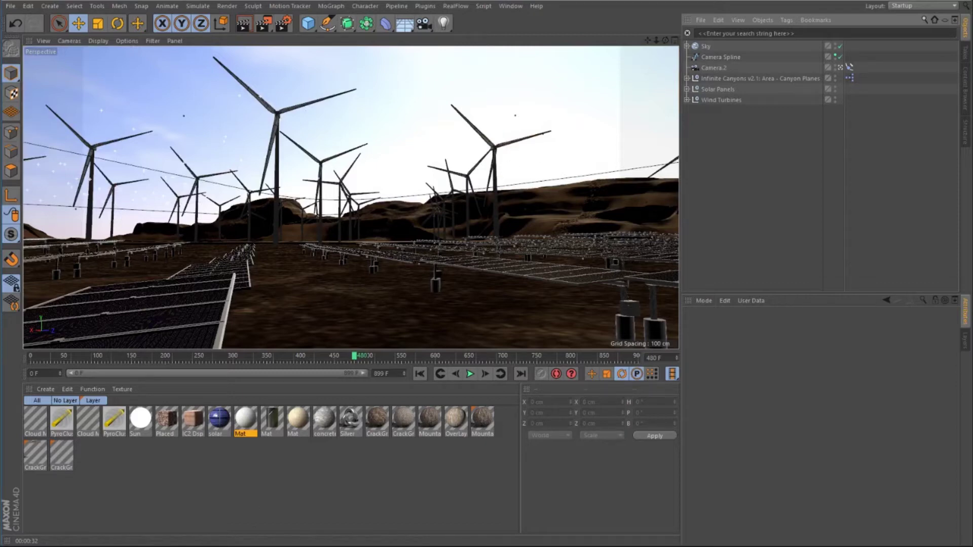
Switch the Picture Viewer to the 'Alt Energy r18_002.Tut' render and scrub to frame 402.
key("shift+F8")
double_click(245, 419)
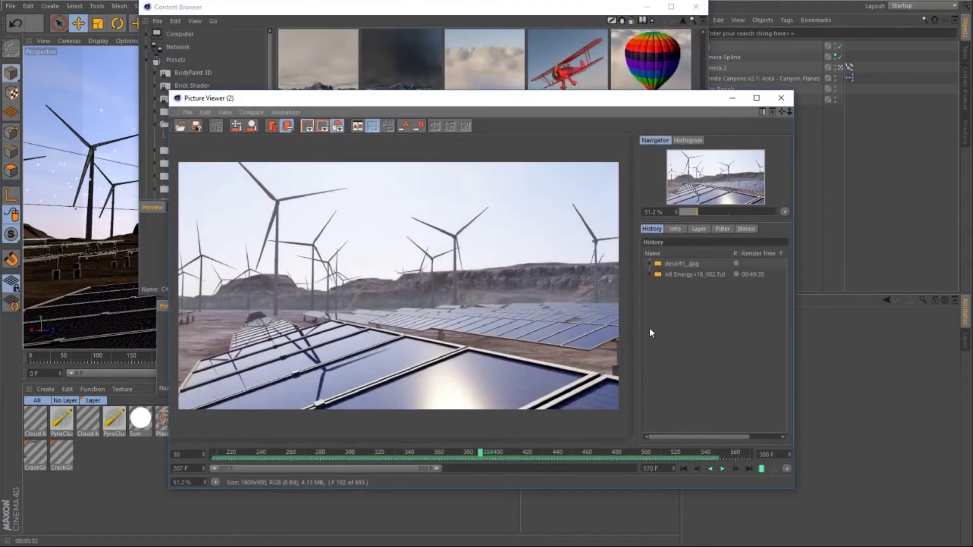
left_click_drag(483, 452, 430, 457)
left_click(681, 274)
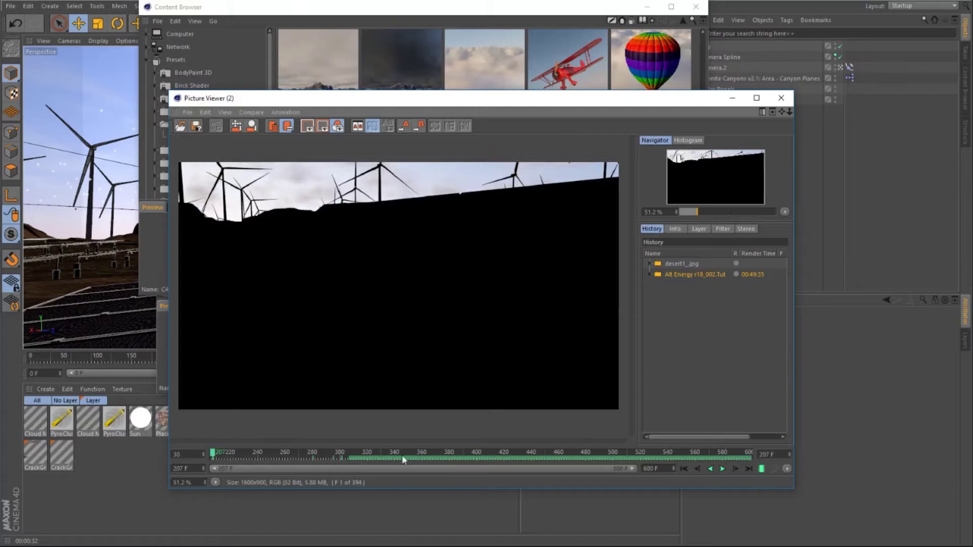
mouse_move(376, 451)
left_mouse_down()
mouse_move(521, 446)
mouse_move(499, 450)
left_mouse_up()
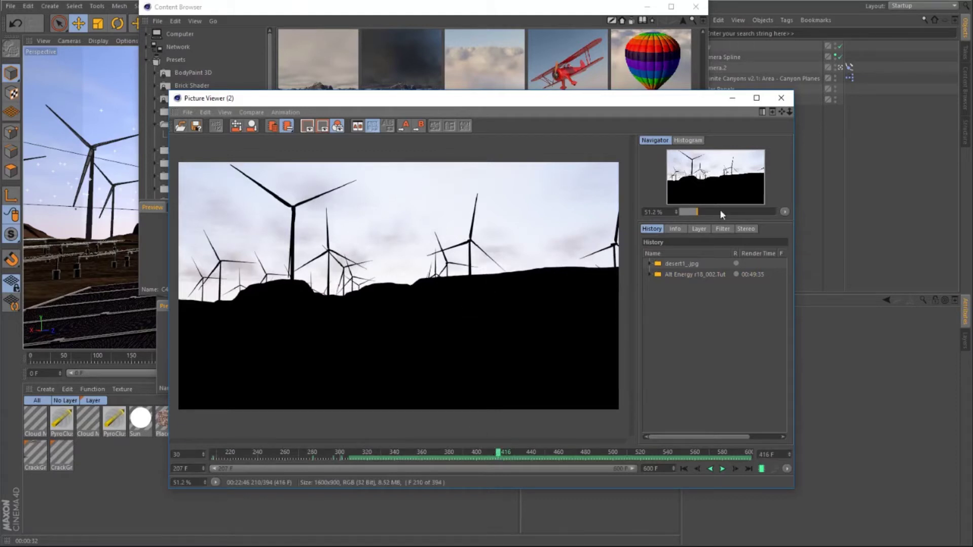
Show that render's Object Buffer 1 pass on its own as a single pass.
left_click(699, 228)
left_click(685, 300)
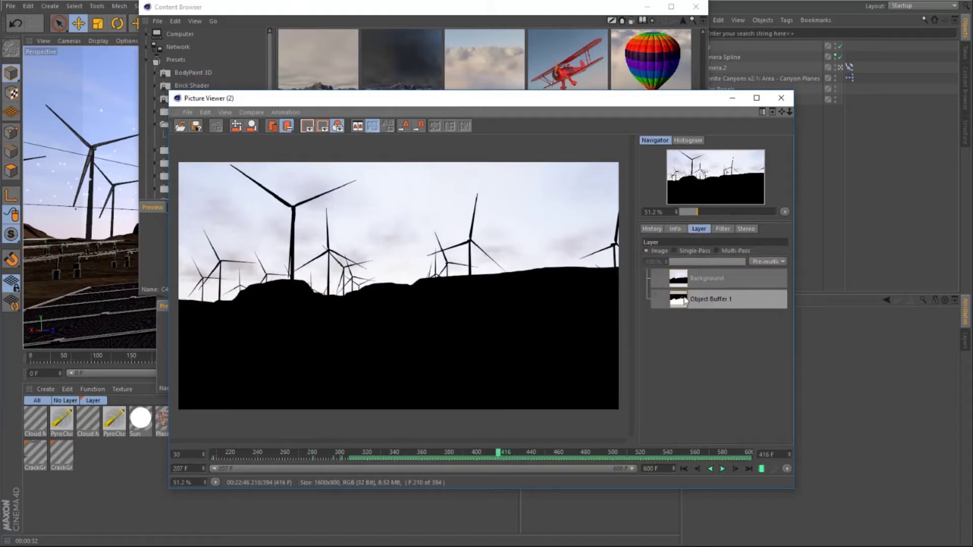
left_click(674, 251)
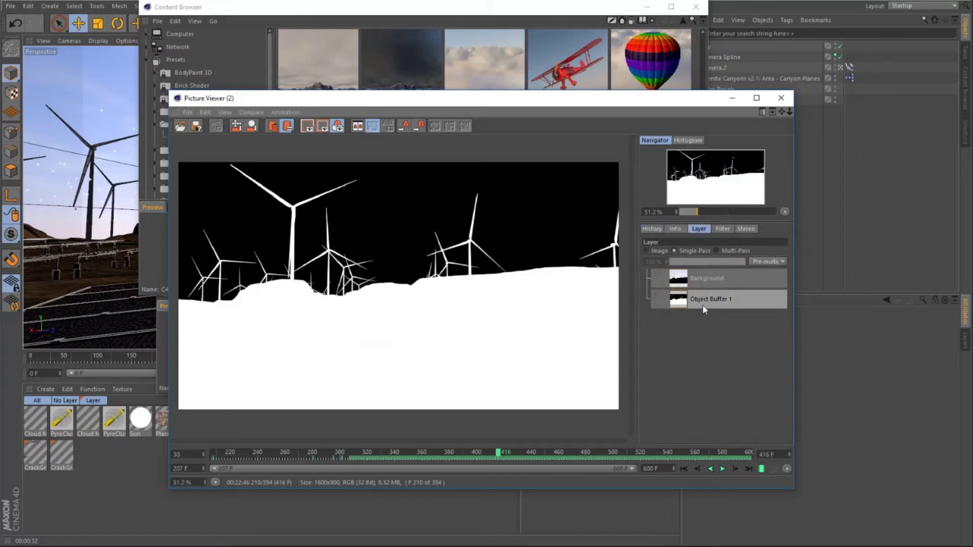
Close the Picture Viewer, Material Editor and Content Browser windows.
left_click(781, 99)
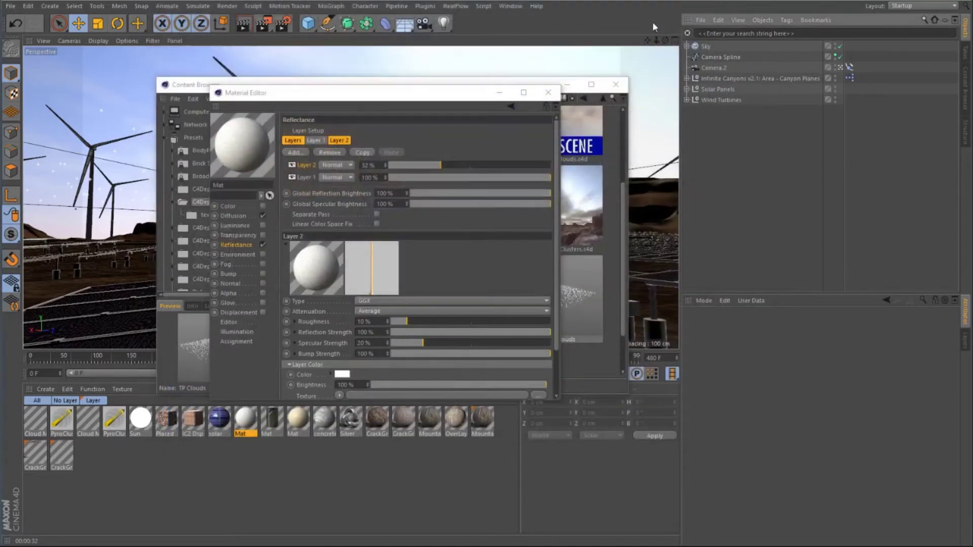
left_click(547, 92)
left_click(615, 84)
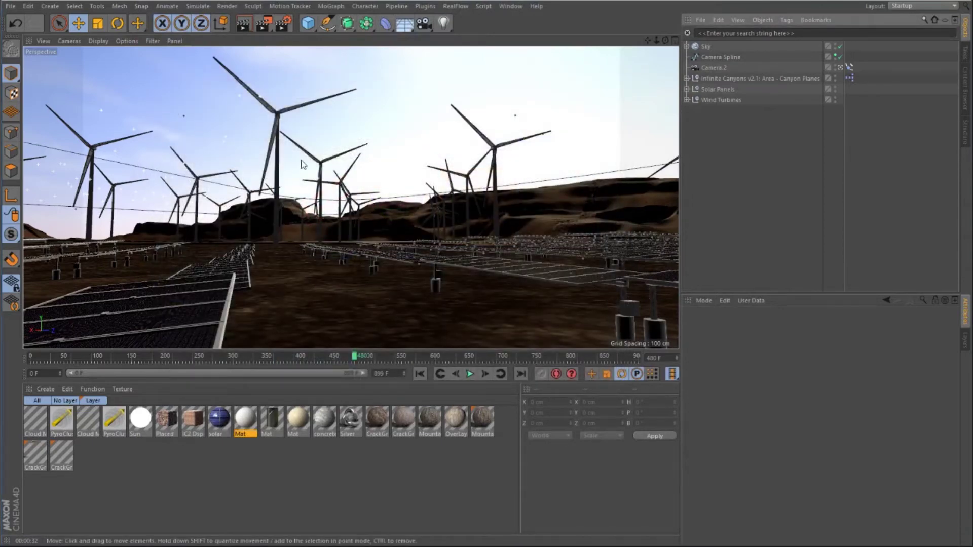
Merge the TP Clouds particle-cloud preset into the scene again and deselect it.
left_click(966, 71)
scroll(958, 203, "down", 2)
scroll(958, 203, "down", 2)
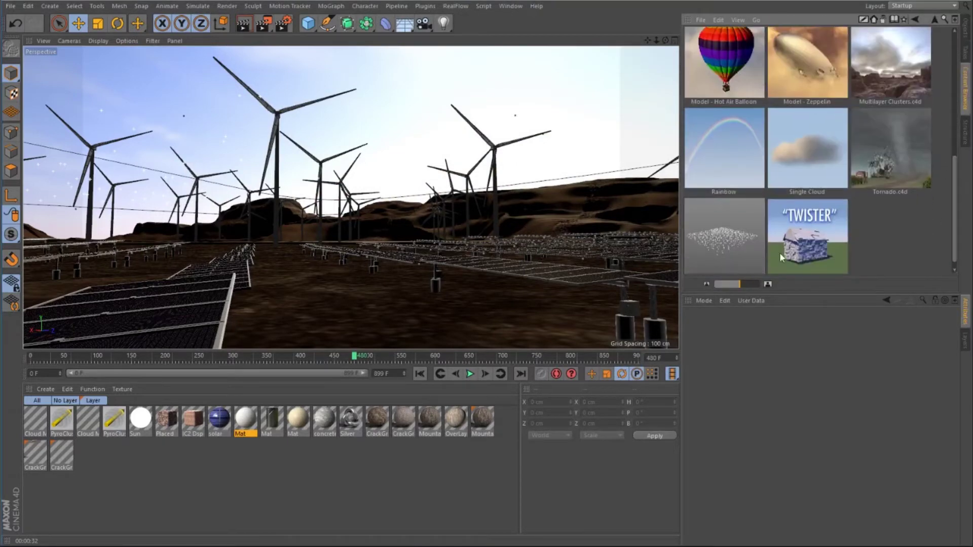
double_click(733, 240)
left_click(968, 32)
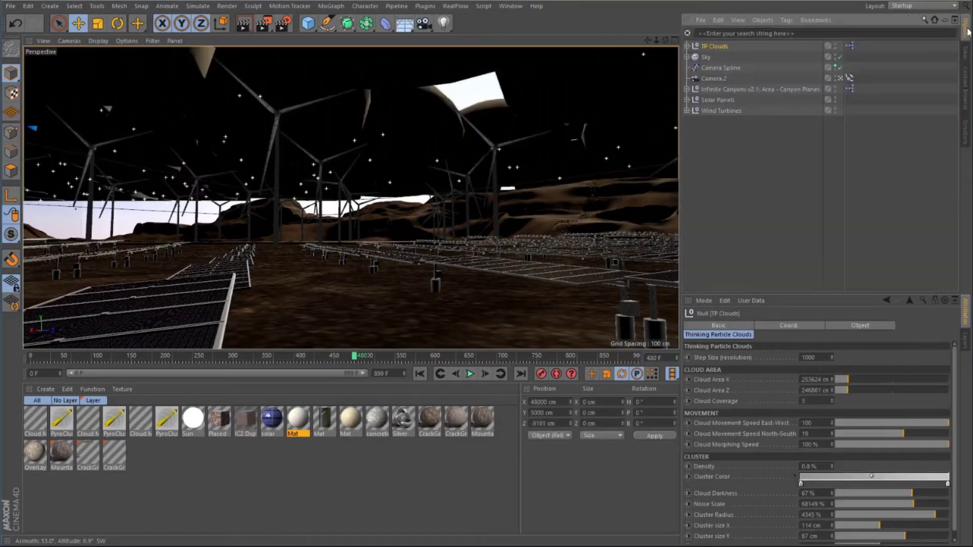
left_click(698, 118)
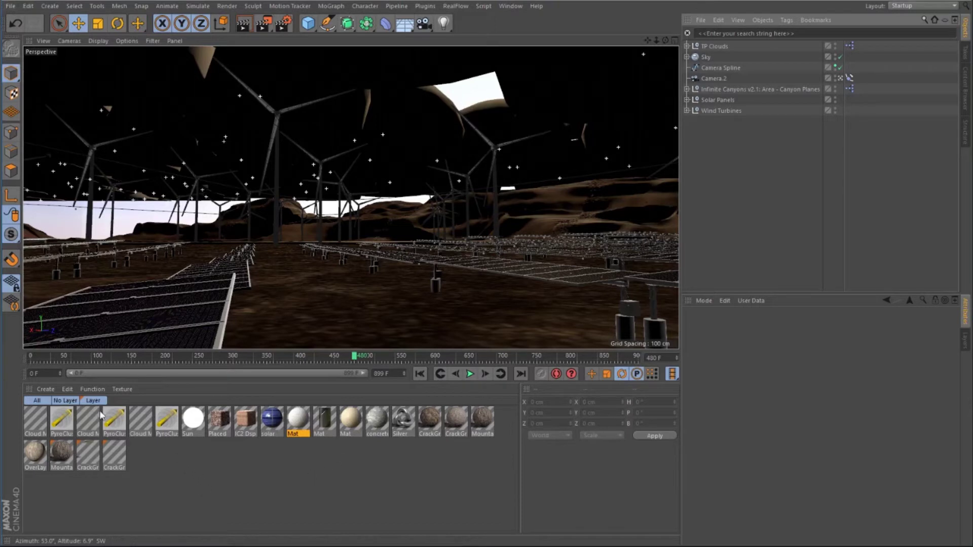
Select all fifteen scene materials, from Placed through OverLay, Mounta and both CrackGr.
left_click(84, 390)
left_click(101, 362)
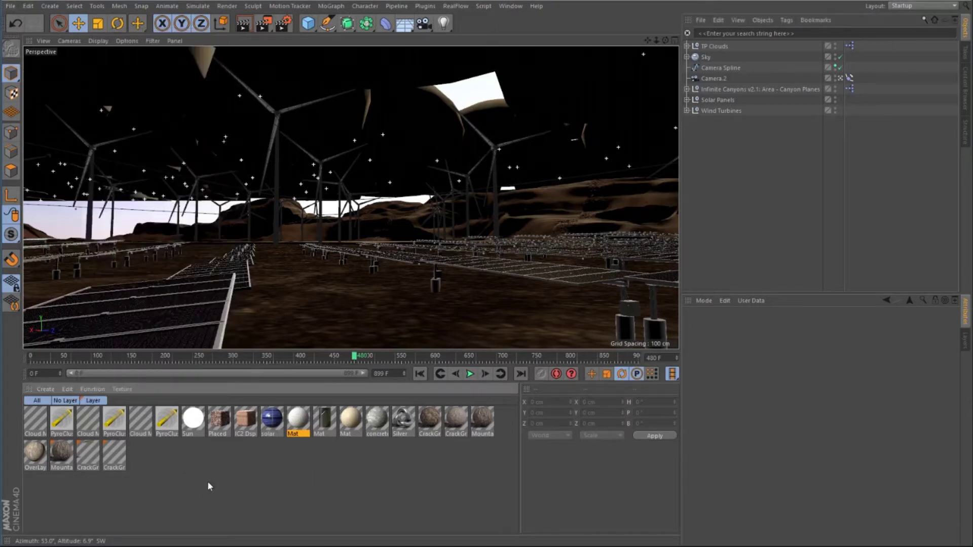
left_click_drag(214, 451, 491, 412)
left_click_drag(148, 494, 28, 445, "shift")
double_click(218, 428)
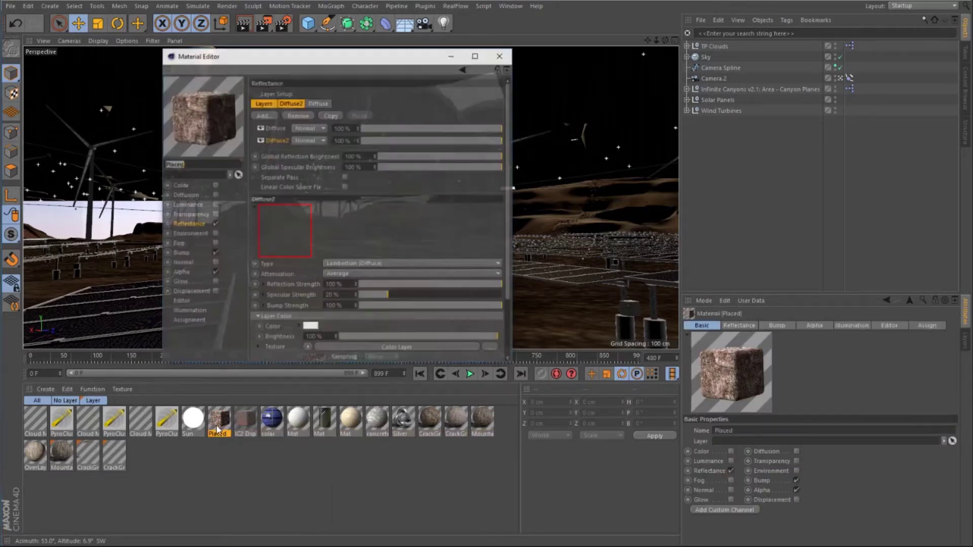
left_click_drag(250, 469, 483, 431)
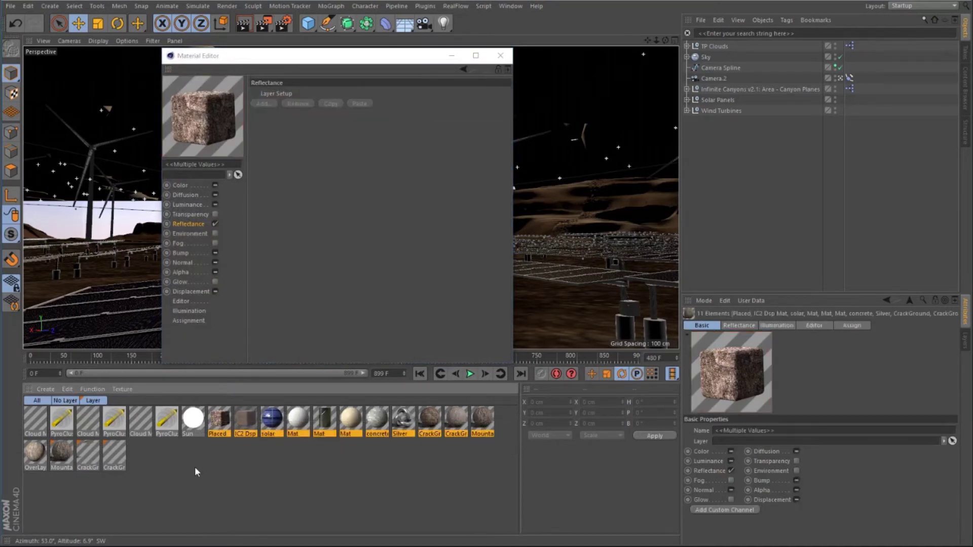
left_click_drag(99, 474, 27, 462)
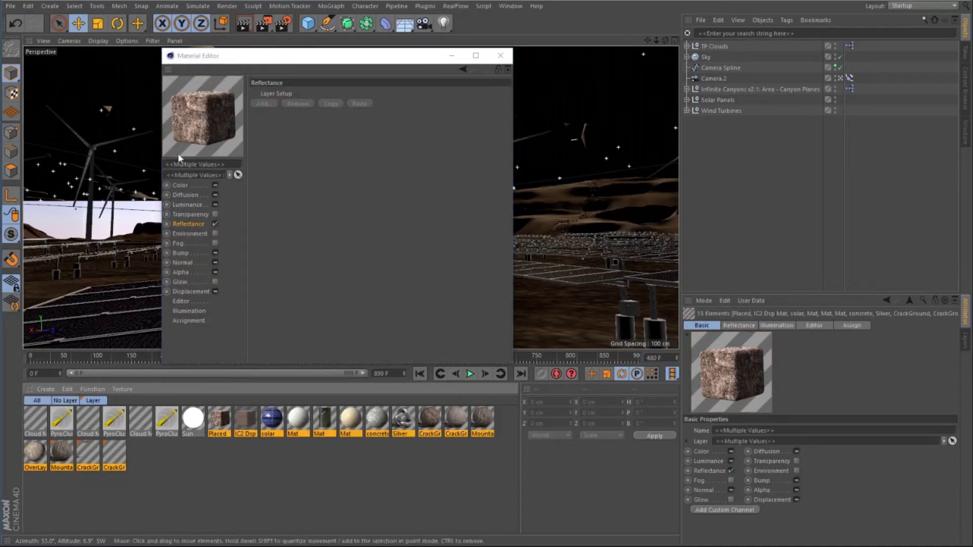
Check the material override options in the render settings.
left_click(284, 23)
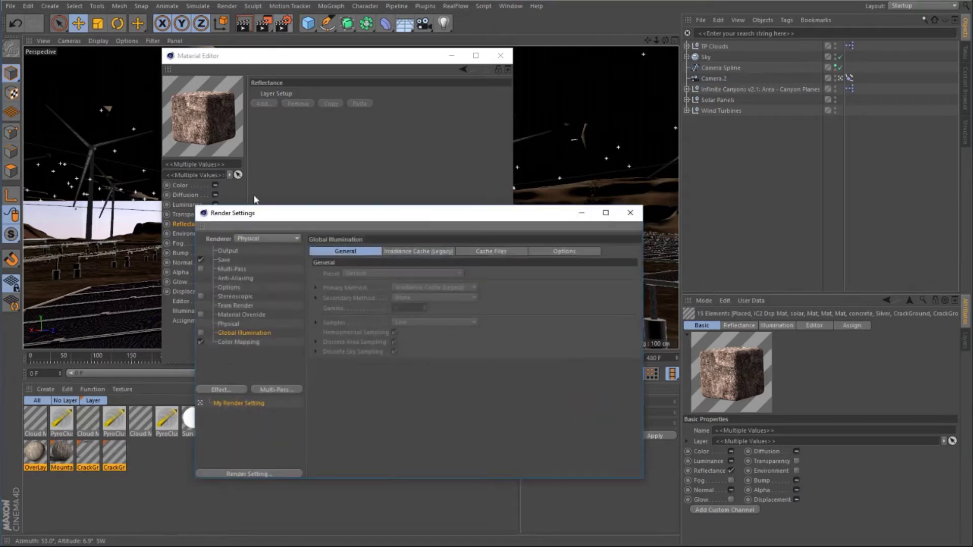
left_click(242, 315)
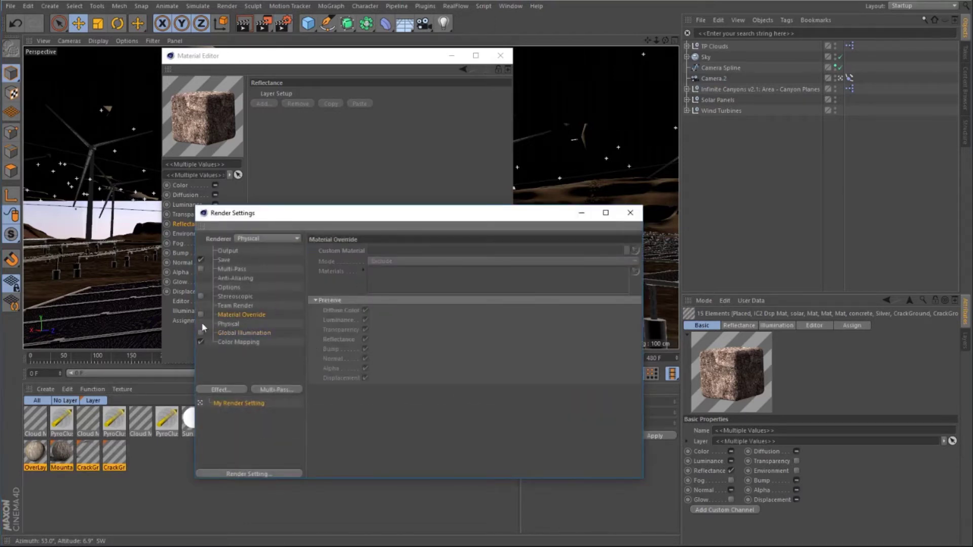
left_click(629, 212)
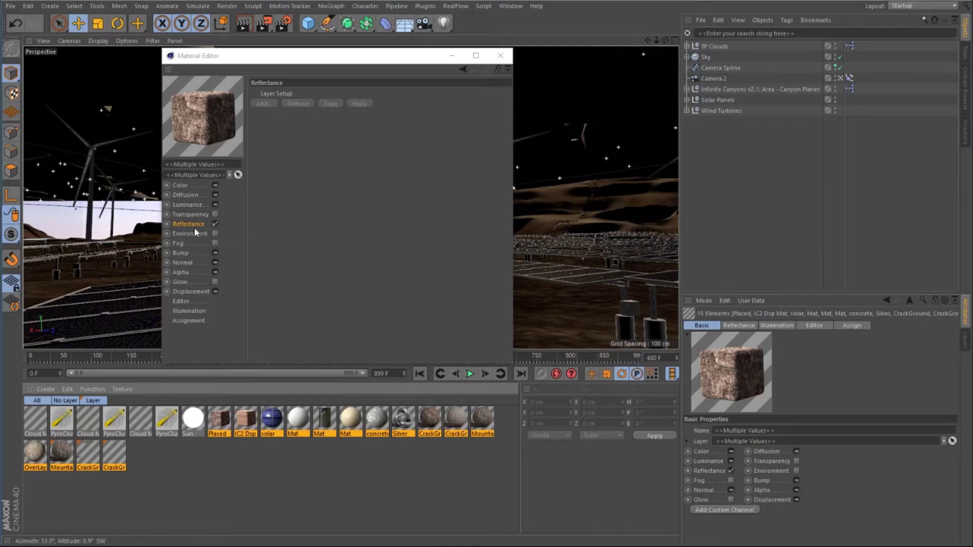
Turn off Color, Luminance, Reflectance, Bump and Normal on all selected materials.
left_click(214, 185)
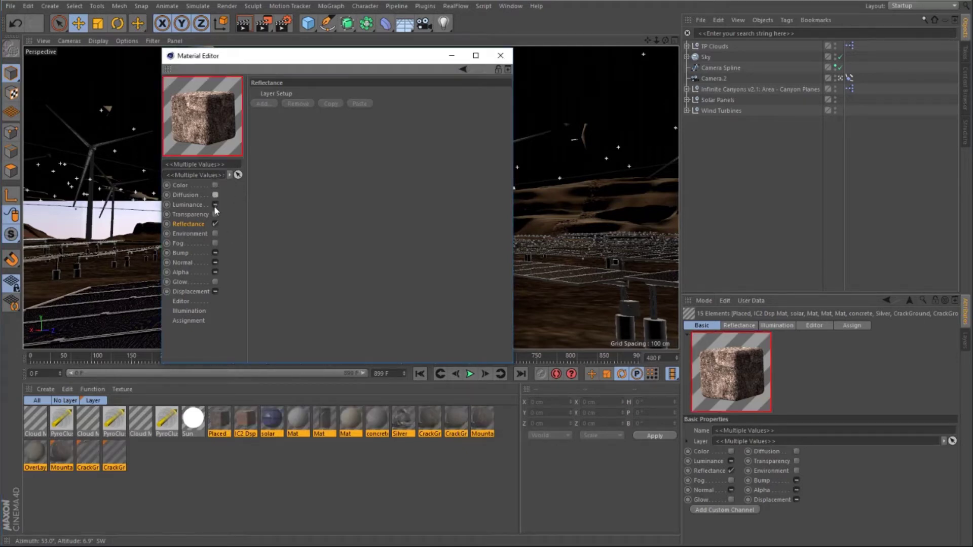
left_click(215, 205)
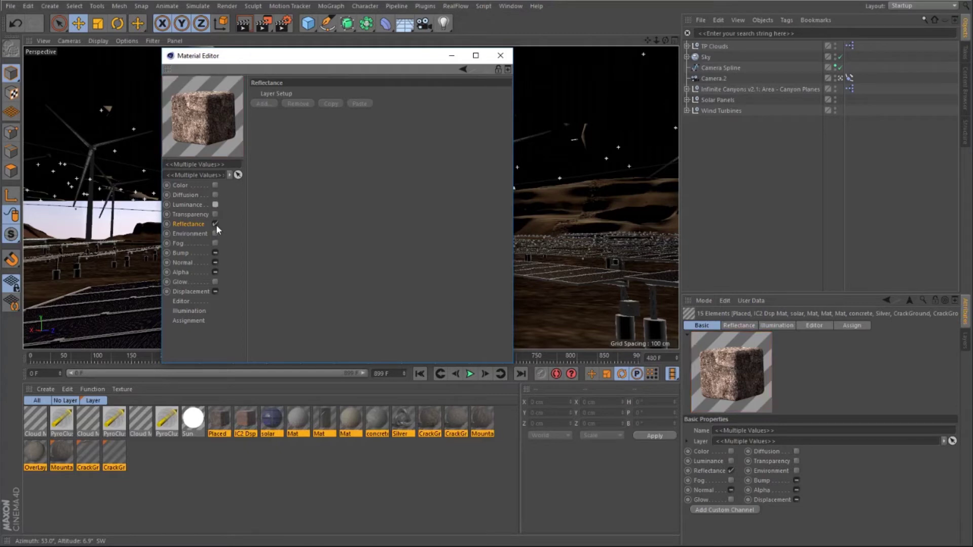
left_click(215, 224)
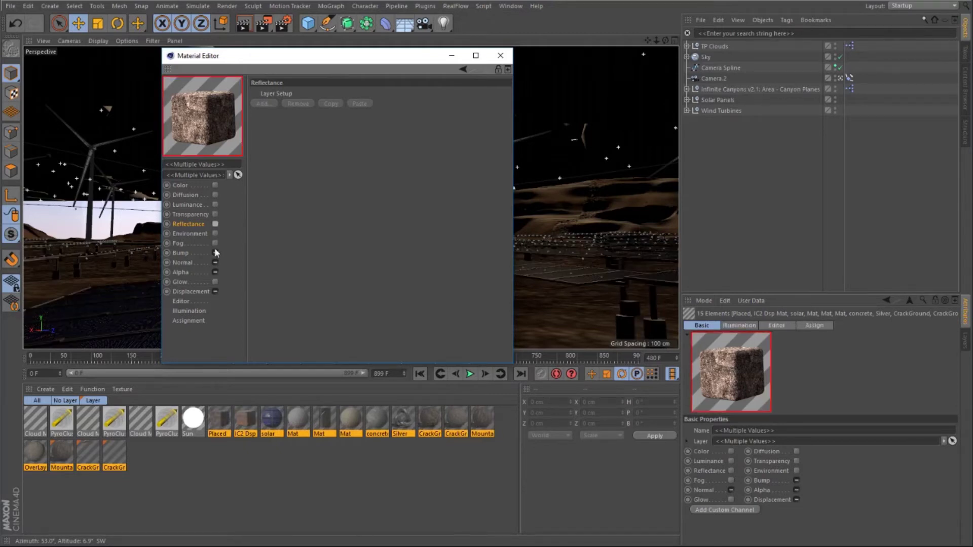
left_click(215, 253)
left_click(215, 262)
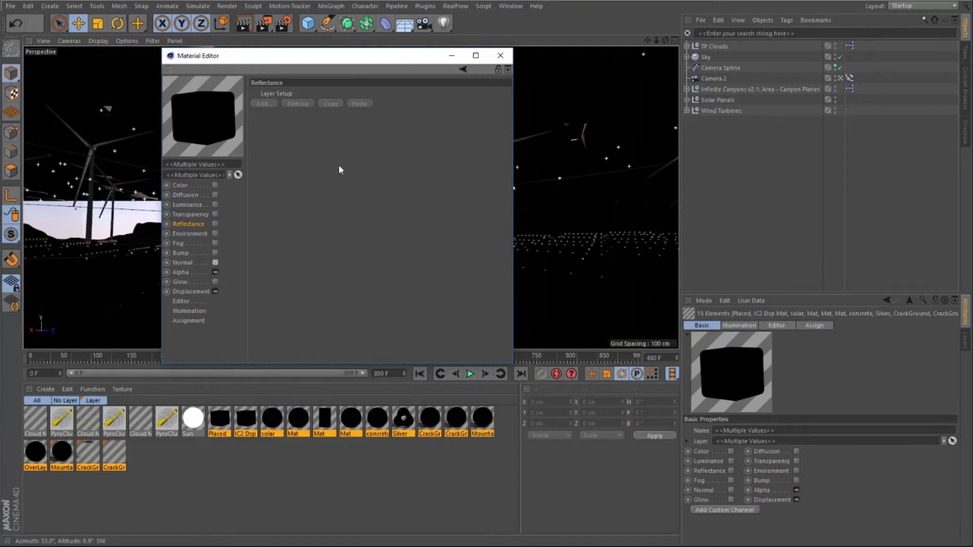
Close the Material Editor and render the view to see black turbine and panel silhouettes.
left_click(500, 55)
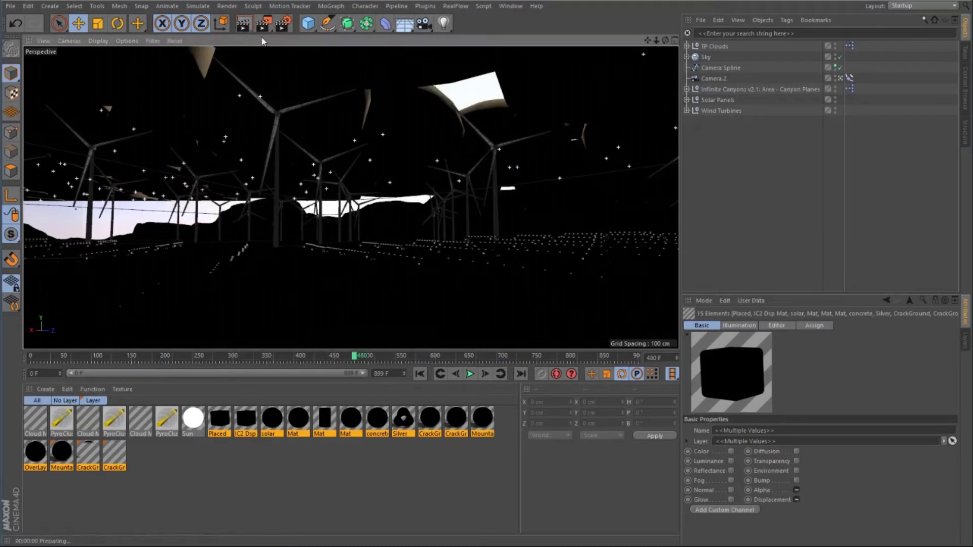
left_click(243, 23)
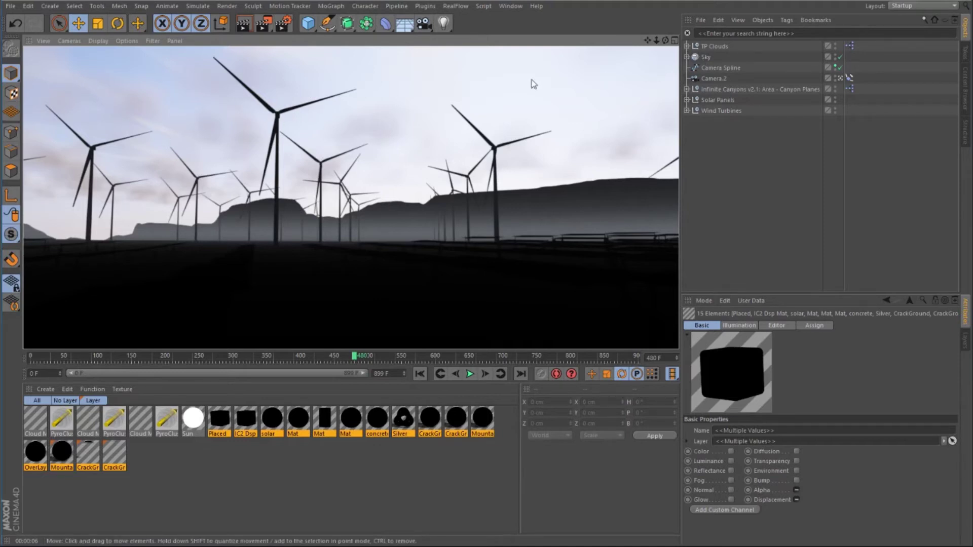
Uncheck Fog on the Sky object and re-render the view.
left_click(716, 59)
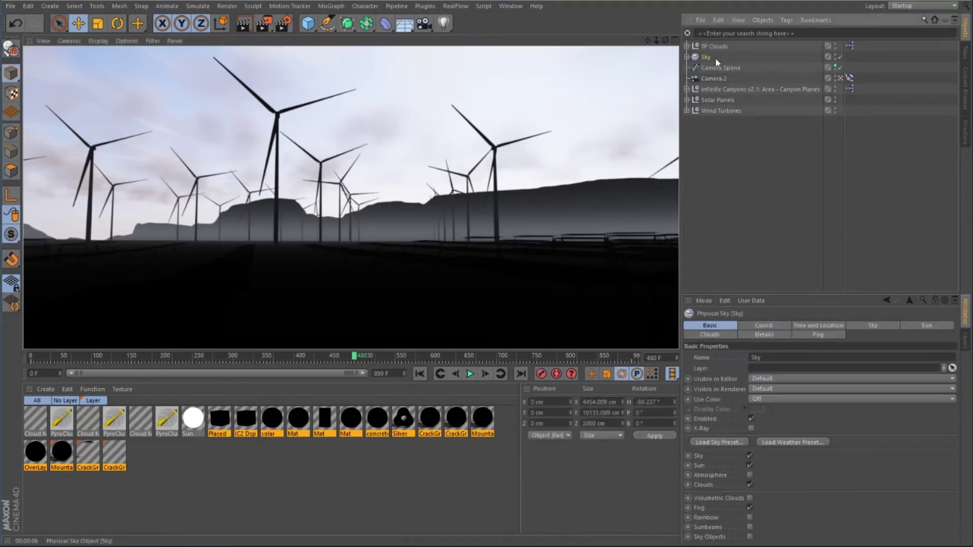
left_click(687, 57)
left_click(687, 57)
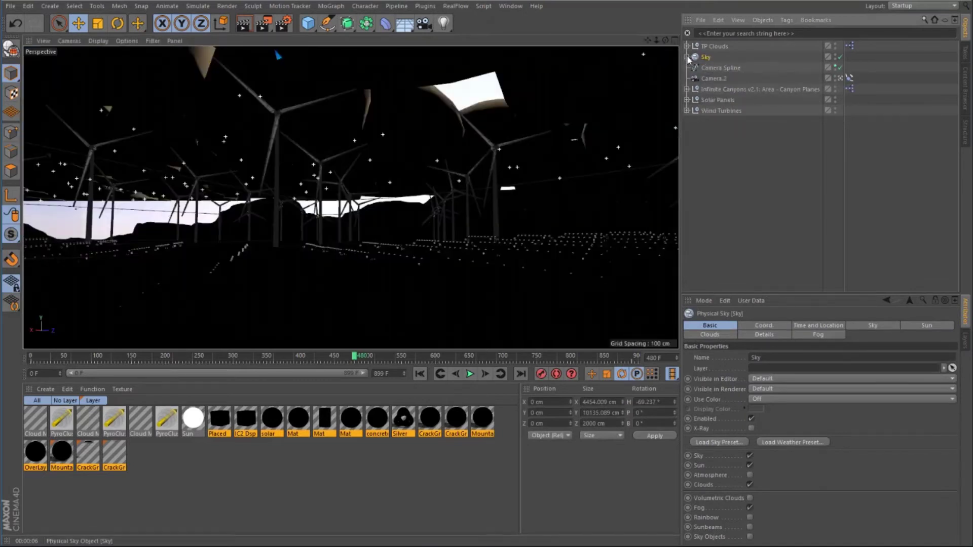
left_click(687, 57)
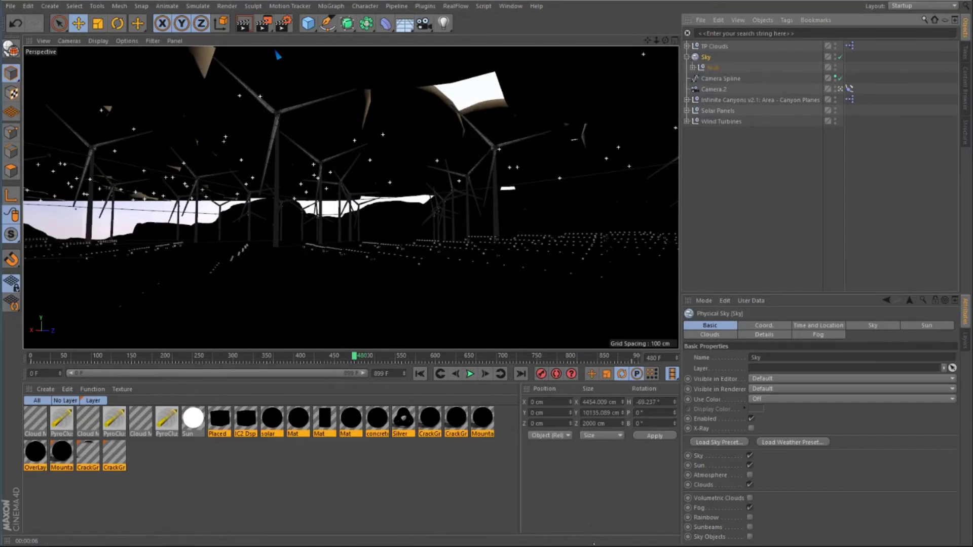
left_click(687, 58)
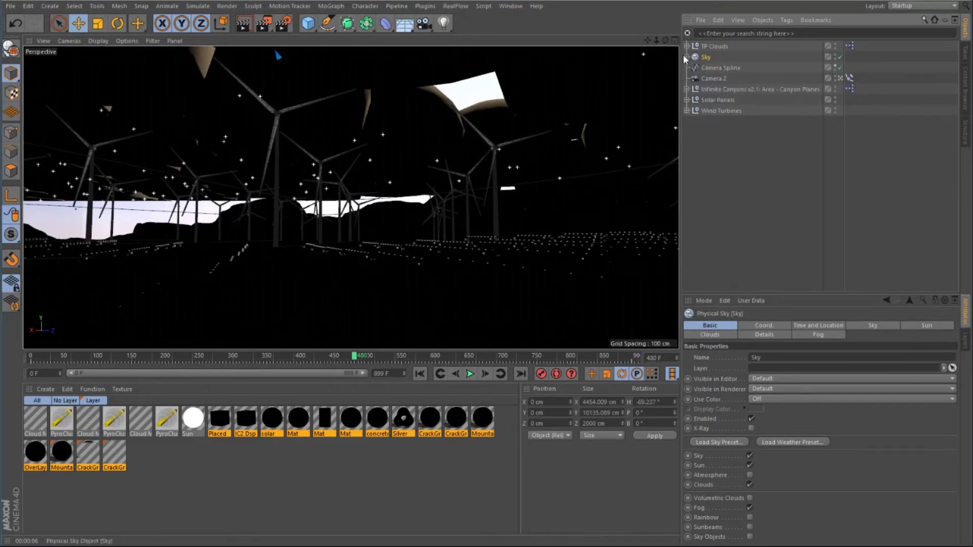
left_click(749, 507)
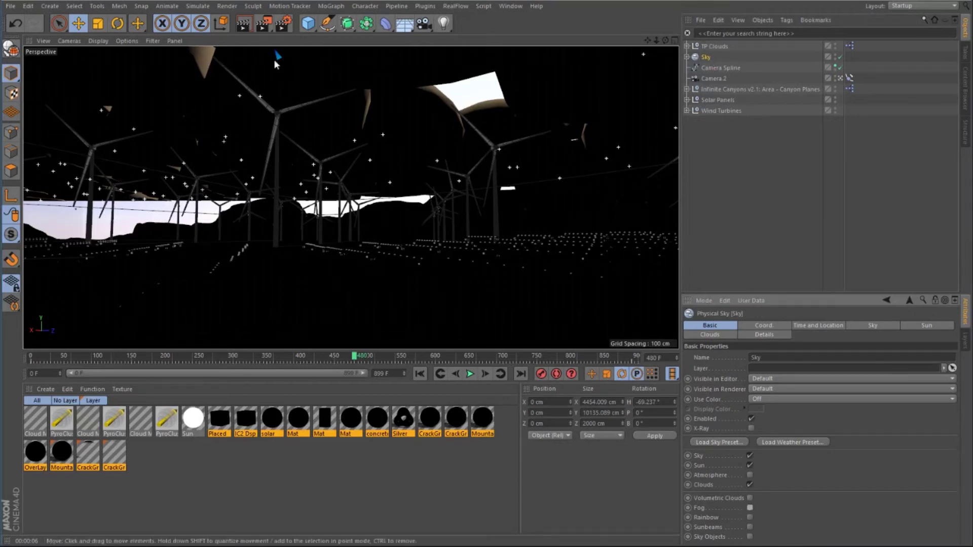
left_click(243, 23)
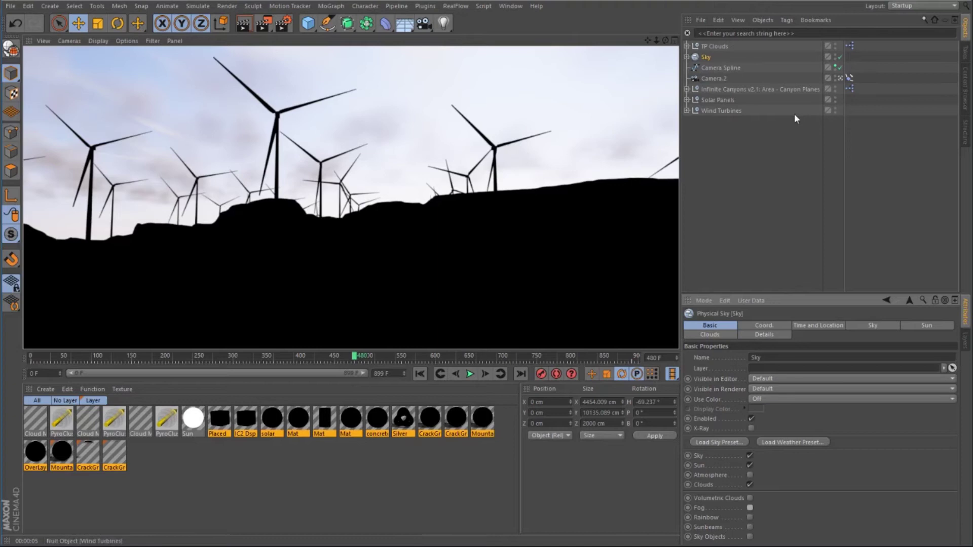
Select the canyon, solar panel and wind turbine objects in the Object Manager.
left_click(713, 45)
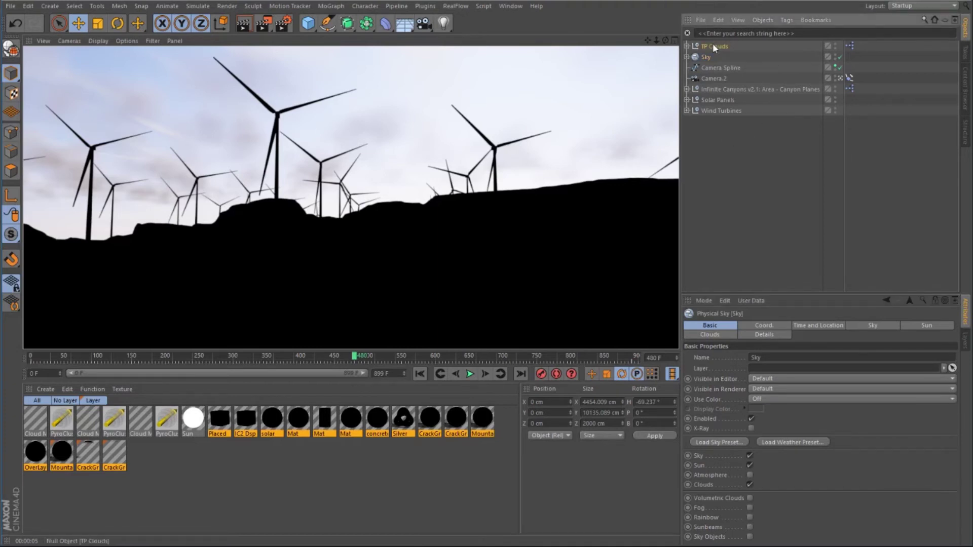
left_click(704, 55, "ctrl")
mouse_move(704, 54)
left_mouse_down()
mouse_move(717, 112)
mouse_move(716, 91)
left_mouse_up()
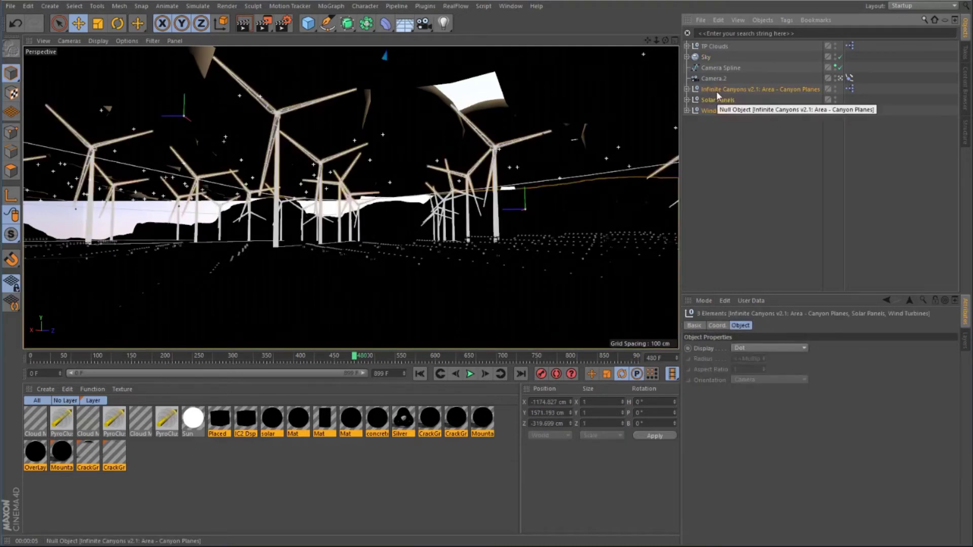
Add Compositing tags to the canyon, solar panel and turbine objects with Object Buffer 1 enabled.
right_click(717, 95)
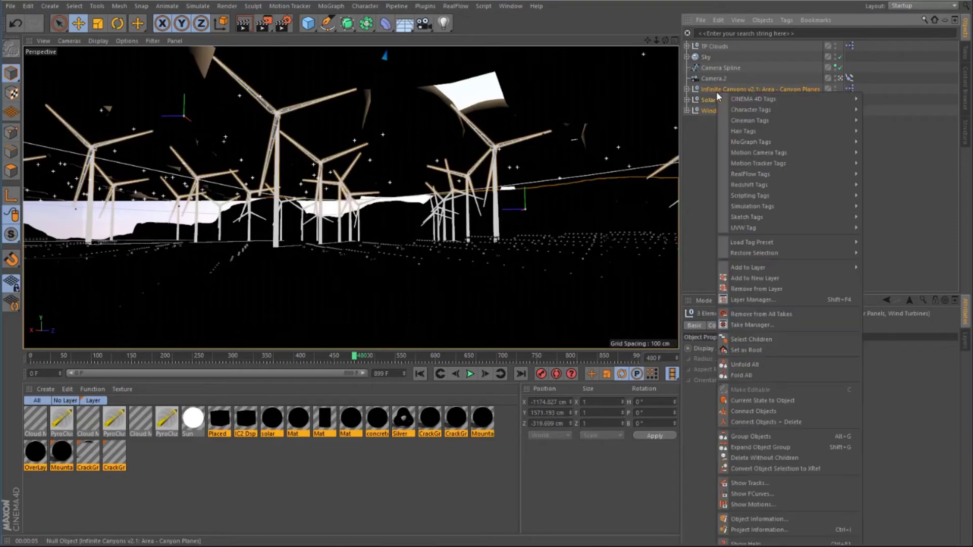
mouse_move(772, 103)
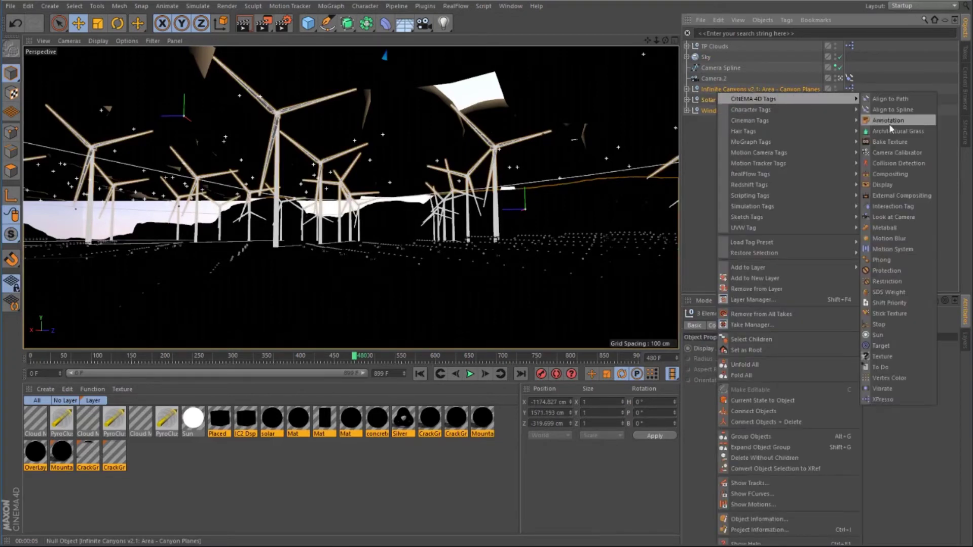
left_click(888, 174)
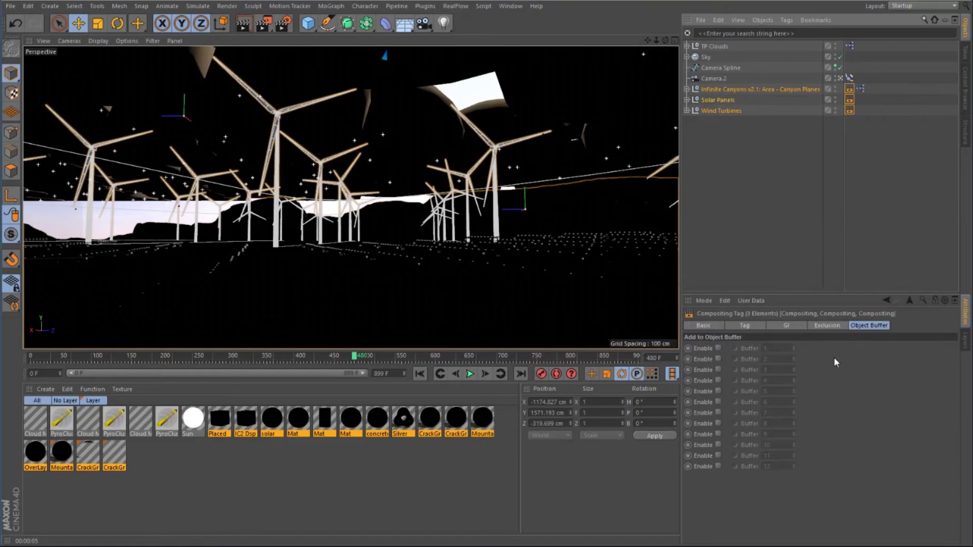
left_click(744, 326)
left_click(870, 326)
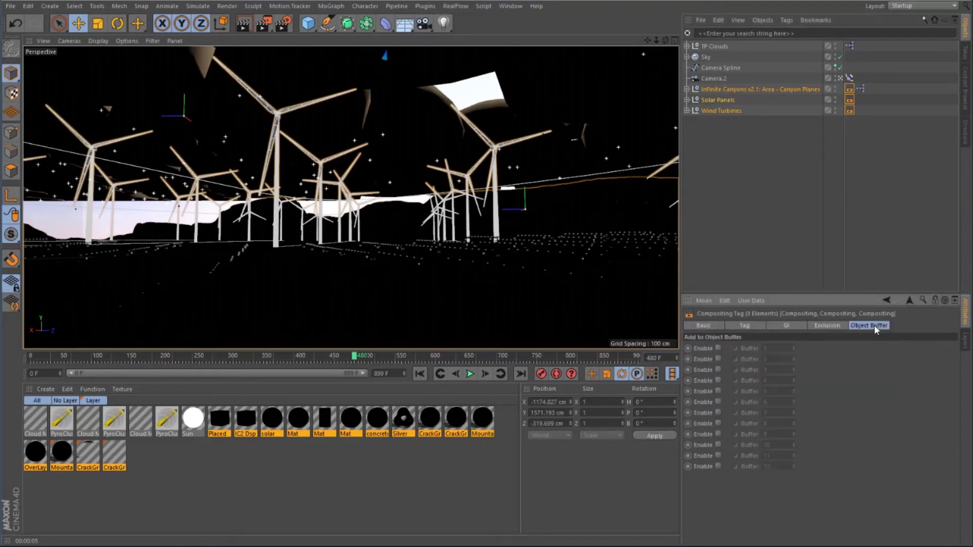
left_click(718, 349)
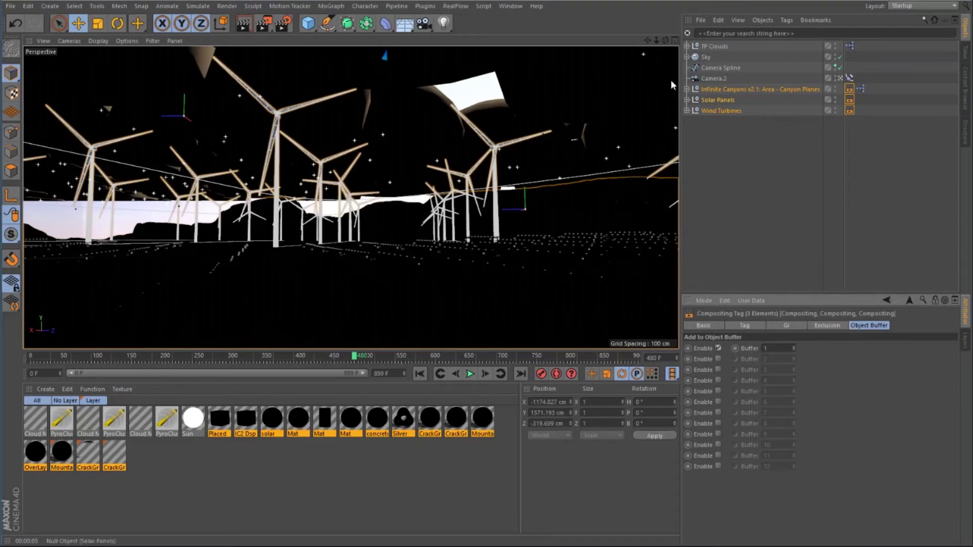
Add an Object Buffer pass to the render settings' Multi-Pass list.
left_click(284, 22)
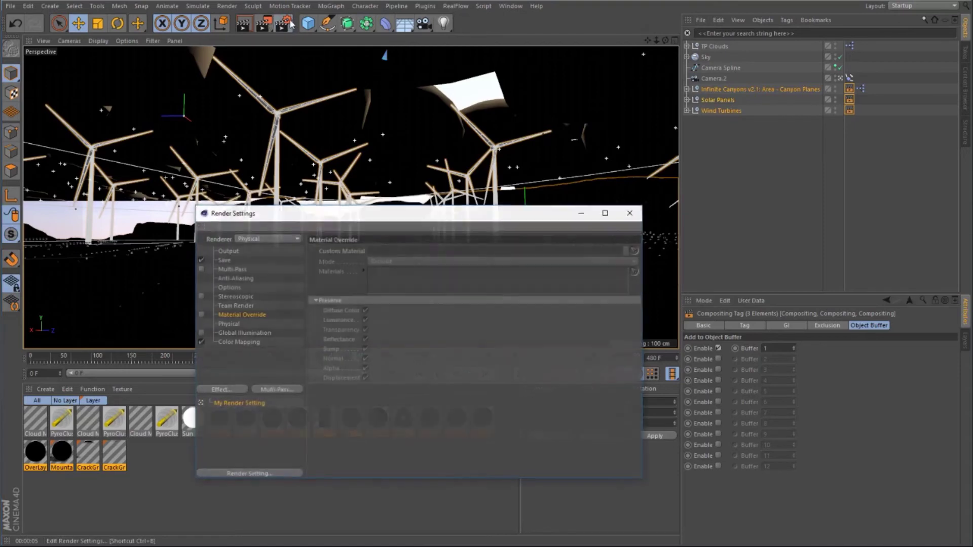
left_click(269, 388)
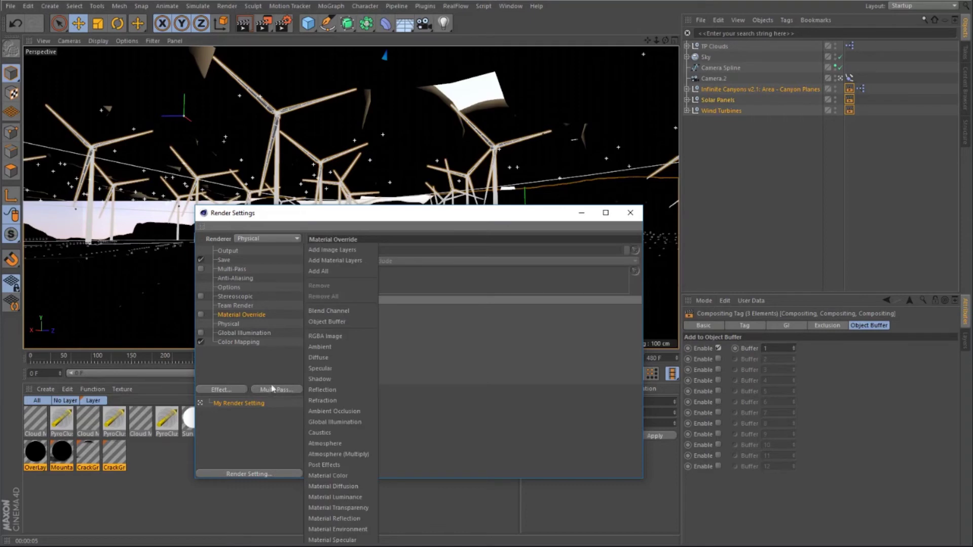
left_click(336, 321)
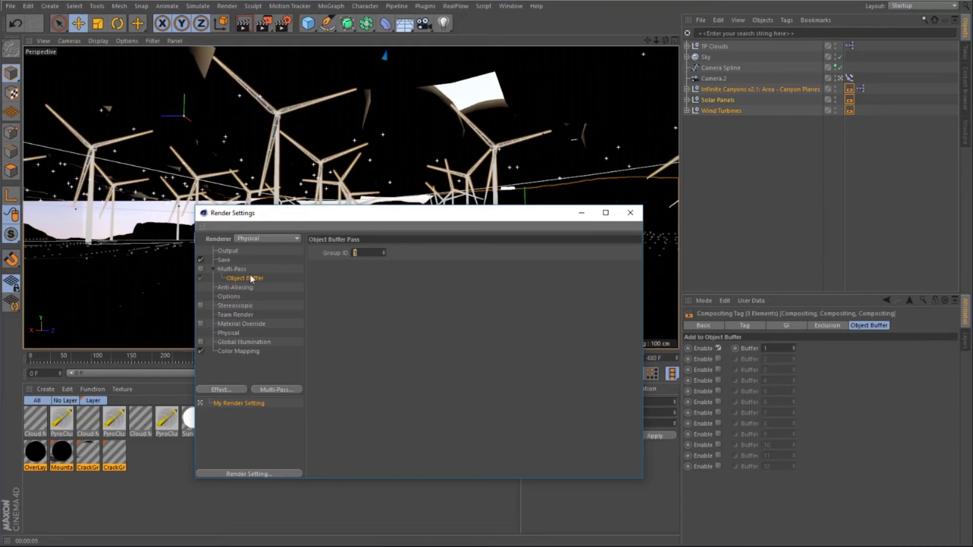
Enable Multi-Pass and name the multi-pass image file 'Buffer' in the Save settings.
left_click(202, 269)
left_click(223, 259)
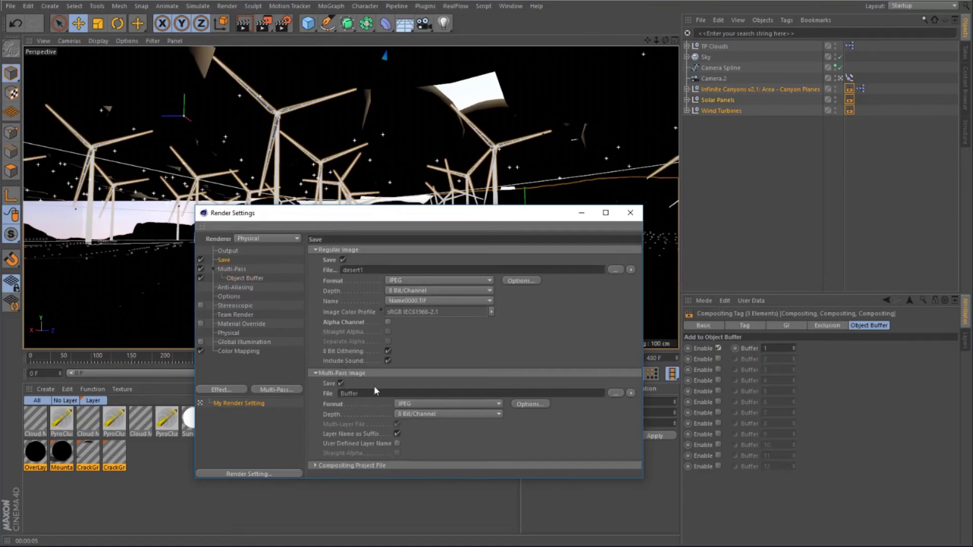
double_click(354, 394)
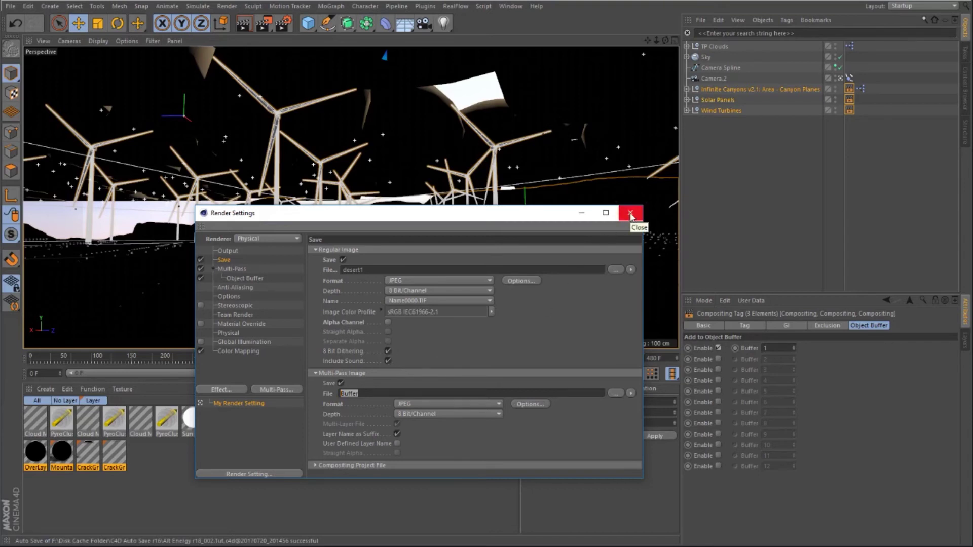
Close render settings and open the latest object-buffer render in the Picture Viewer.
left_click(632, 217)
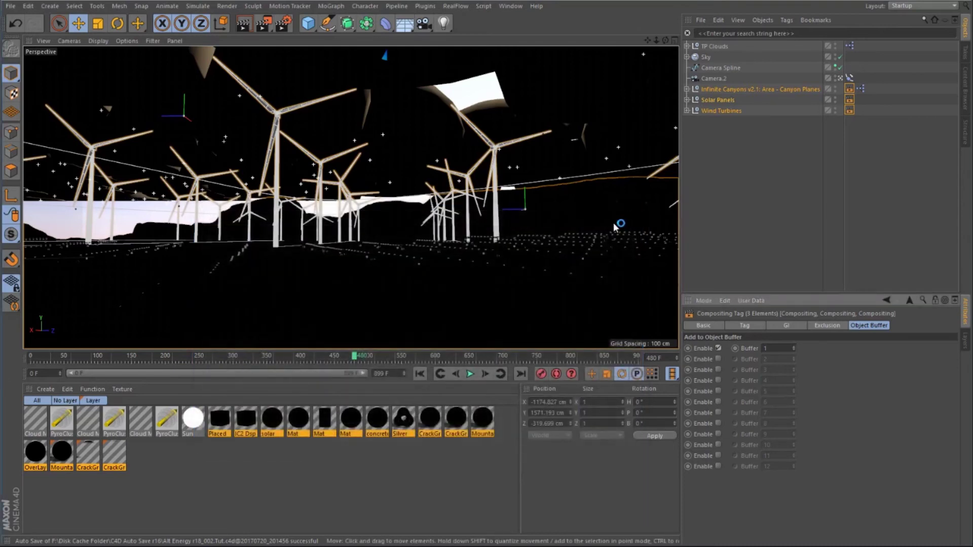
key("shift+F8")
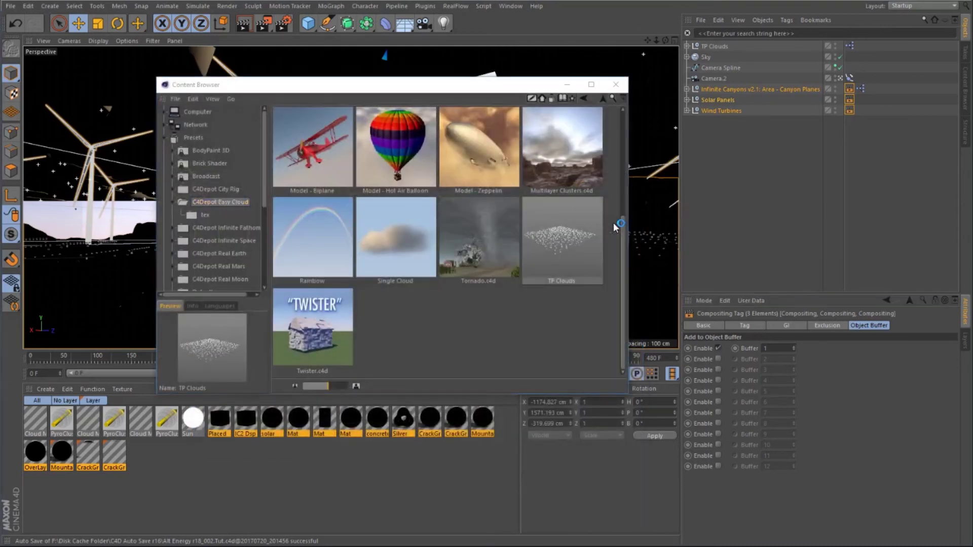
key("shift+F6")
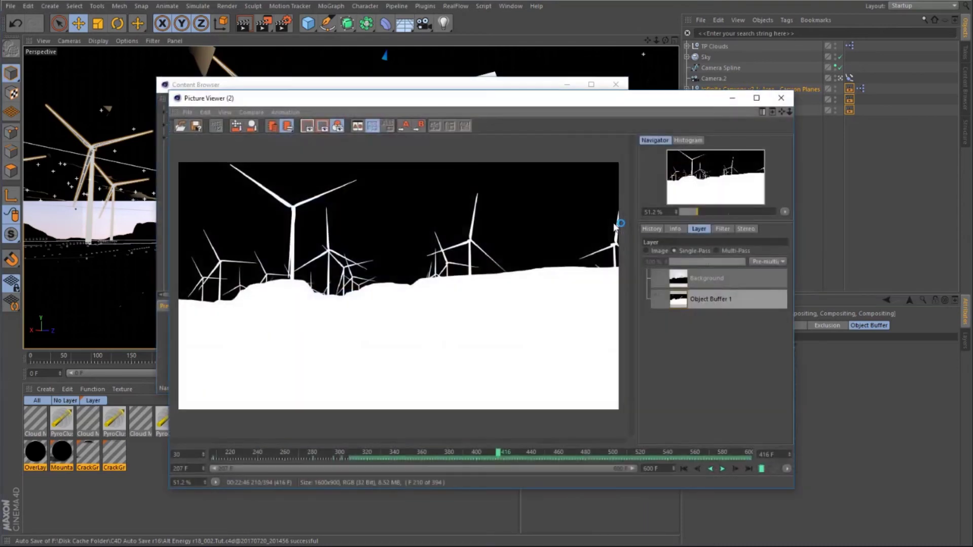
left_click(652, 229)
left_click(649, 275)
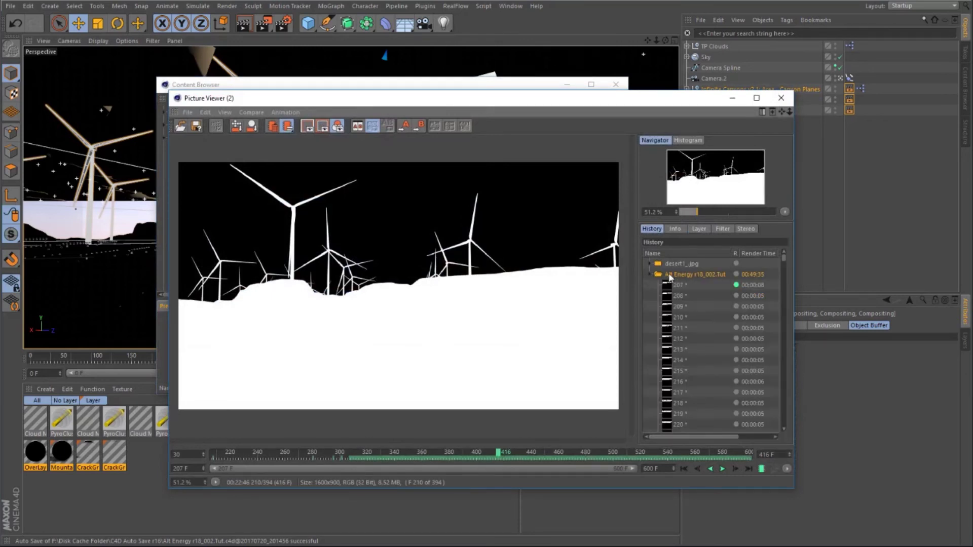
left_click(699, 230)
left_click(652, 248)
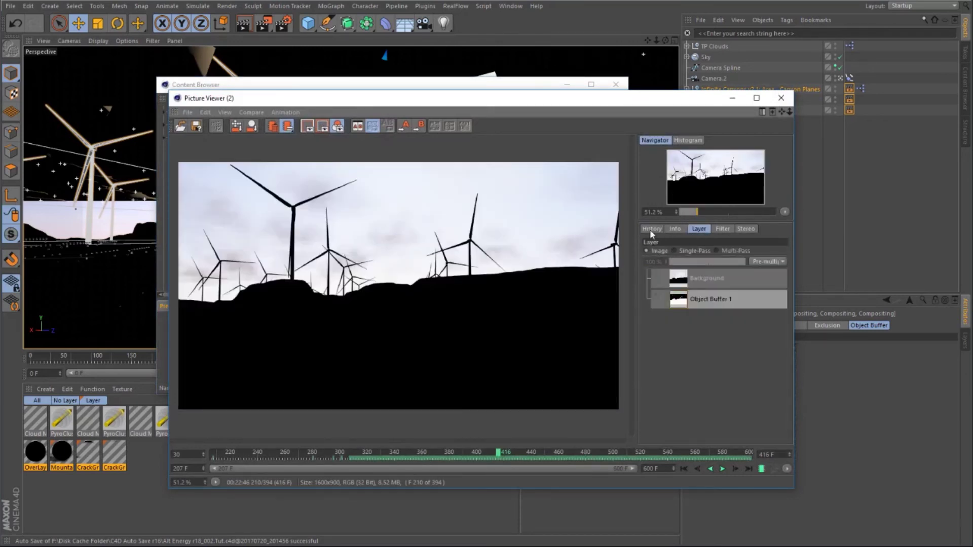
left_click(652, 229)
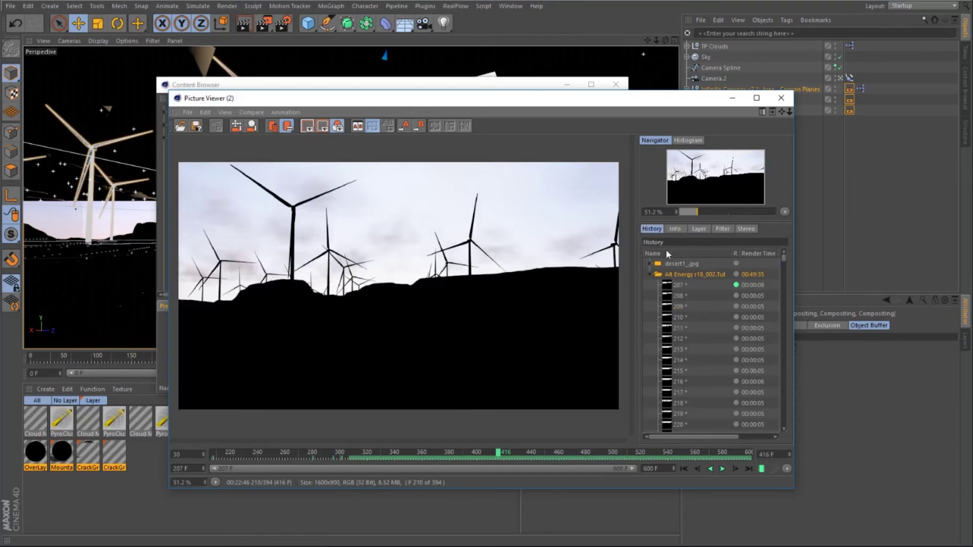
Toggle between Background and Object Buffer 1 layers, ending on the white matte, and reposition the viewer.
left_click(697, 229)
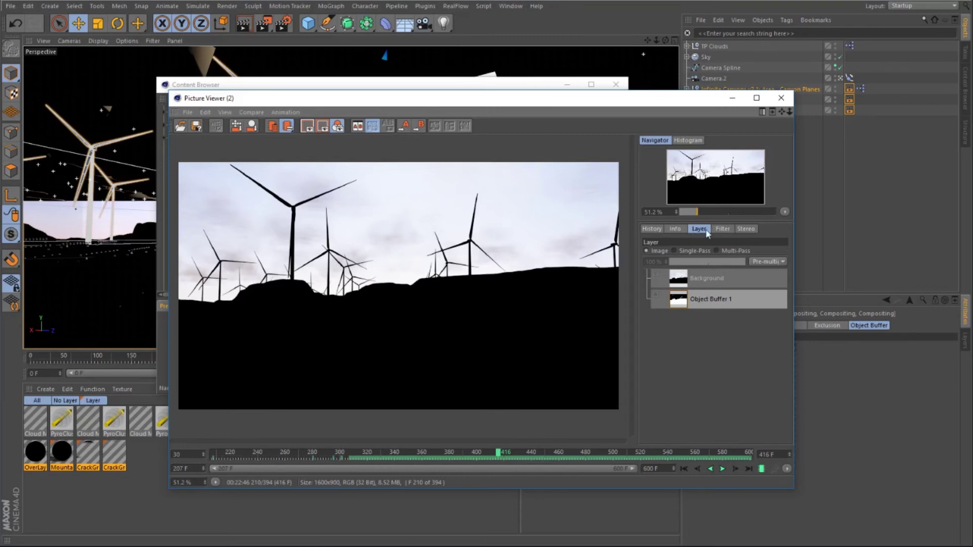
left_click(701, 277)
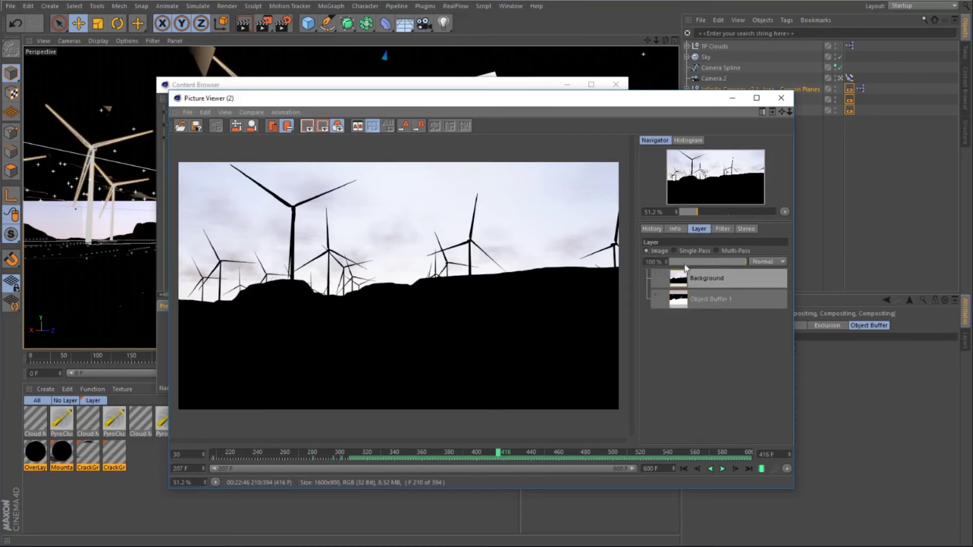
left_click(700, 291)
left_click(700, 282)
left_click(706, 294)
left_click(705, 283)
left_click(704, 298)
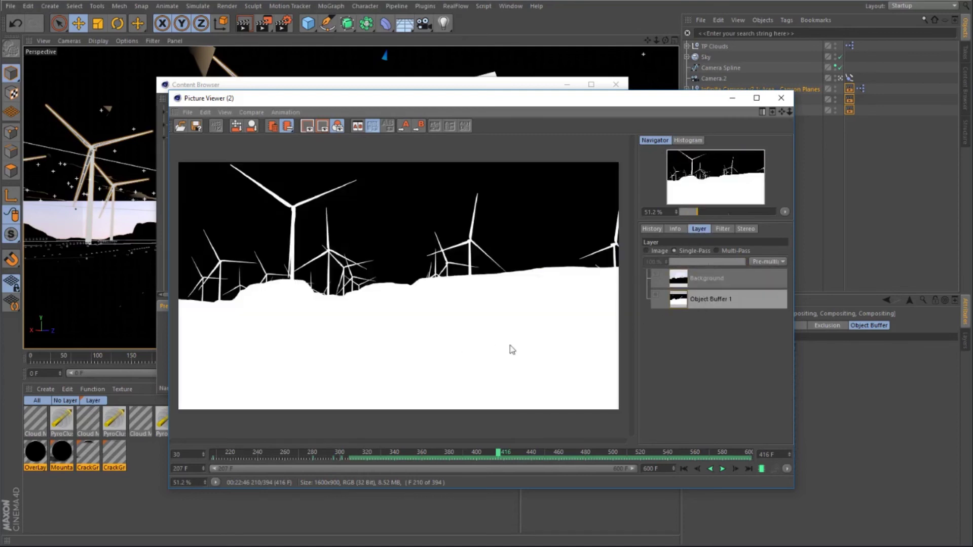
left_click_drag(510, 98, 432, 103)
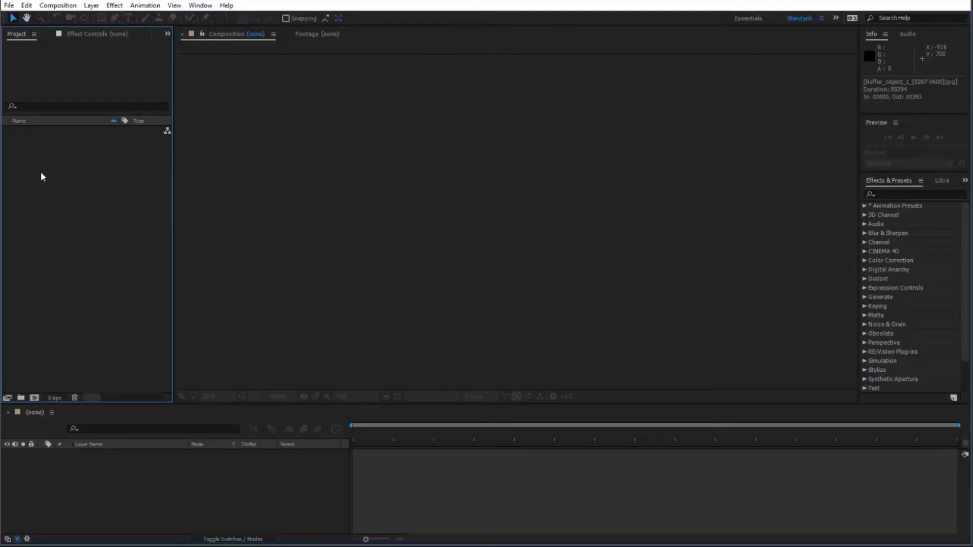
Import the Buffer_object_1 JPEG sequence from the Rendered folder.
right_click(26, 169)
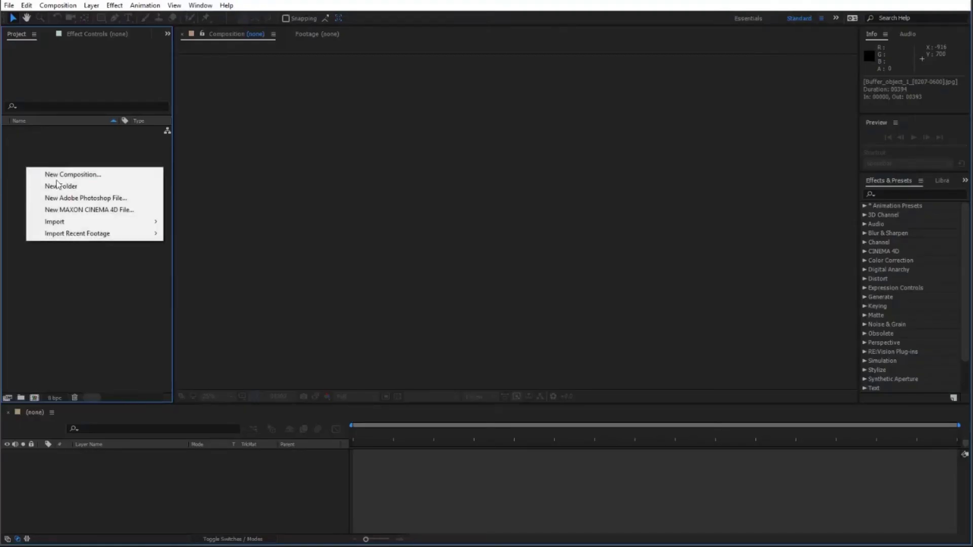
mouse_move(66, 225)
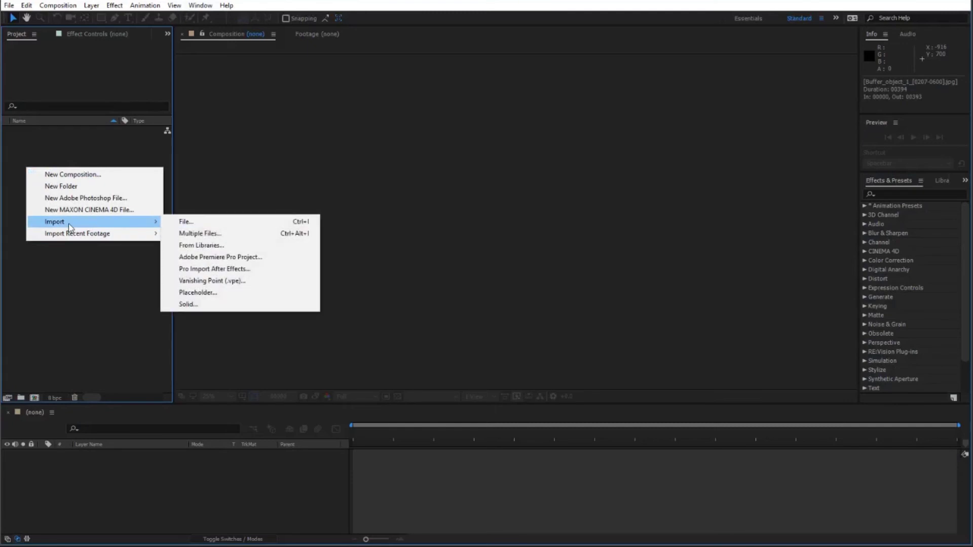
left_click(203, 224)
double_click(160, 102)
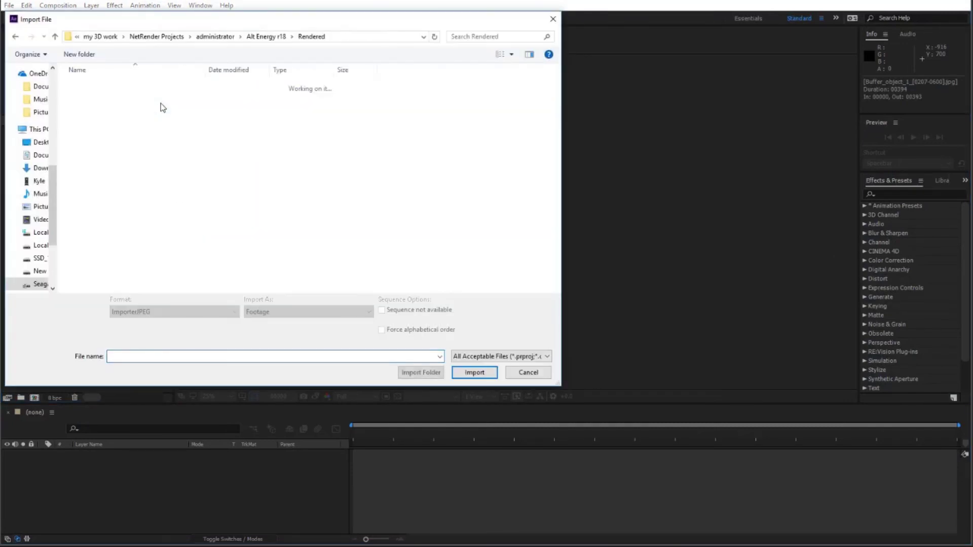
left_click(104, 89)
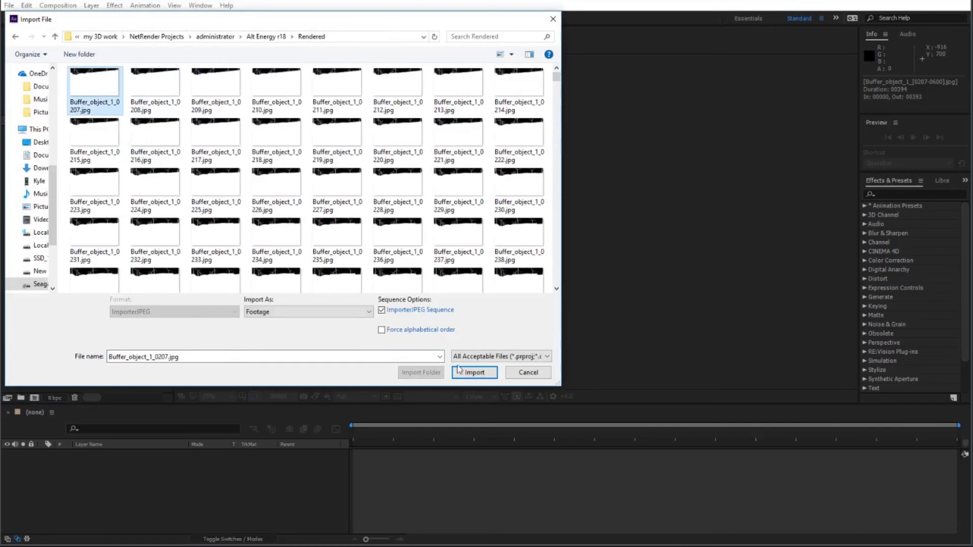
left_click(473, 373)
Import the desert1 JPEG image sequence.
right_click(45, 162)
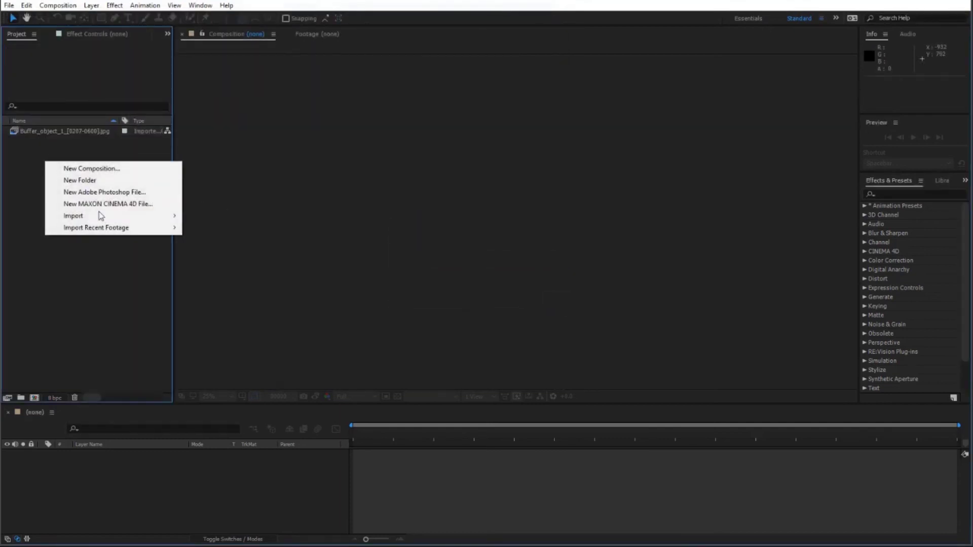
mouse_move(107, 220)
left_click(215, 216)
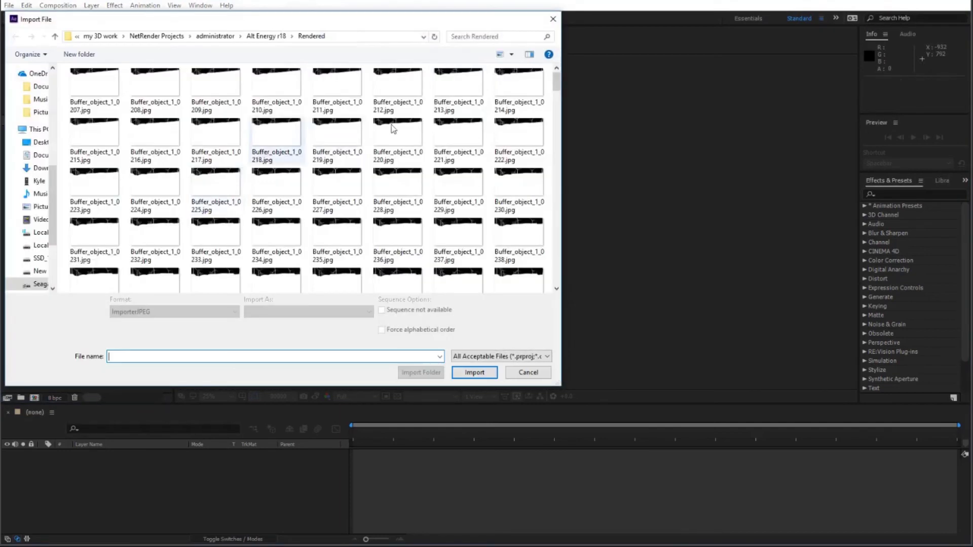
left_click_drag(559, 148, 558, 186)
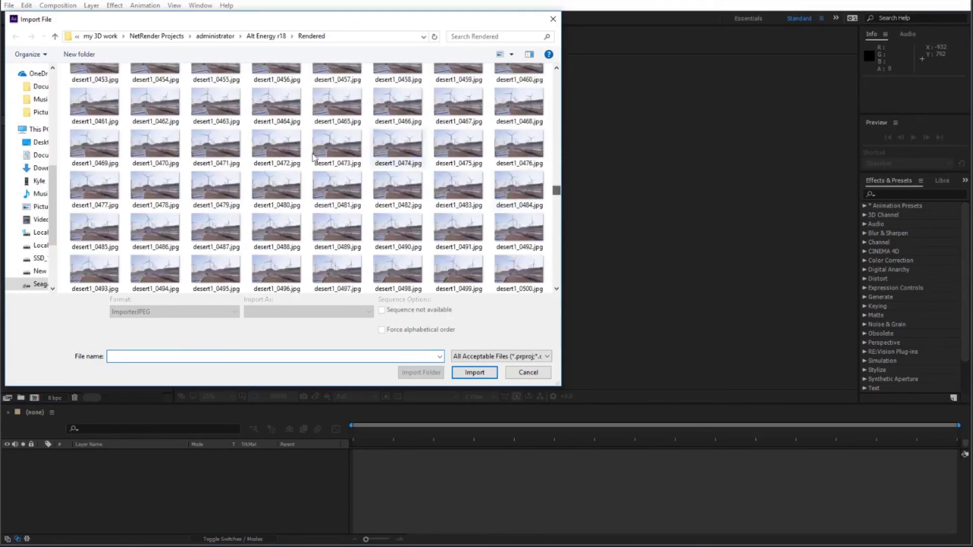
left_click(336, 152)
left_click(471, 377)
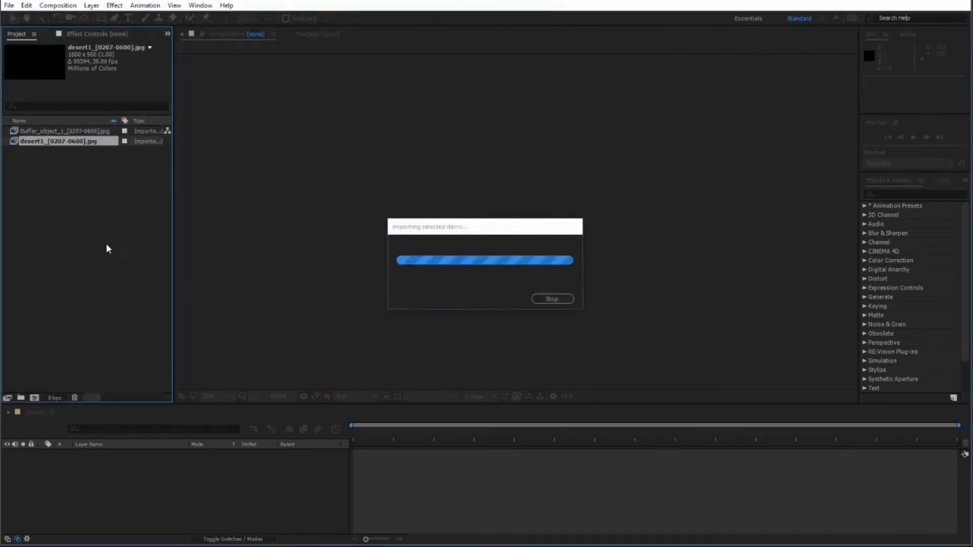
Import the desertCloud JPEG image sequence.
right_click(97, 229)
mouse_move(157, 283)
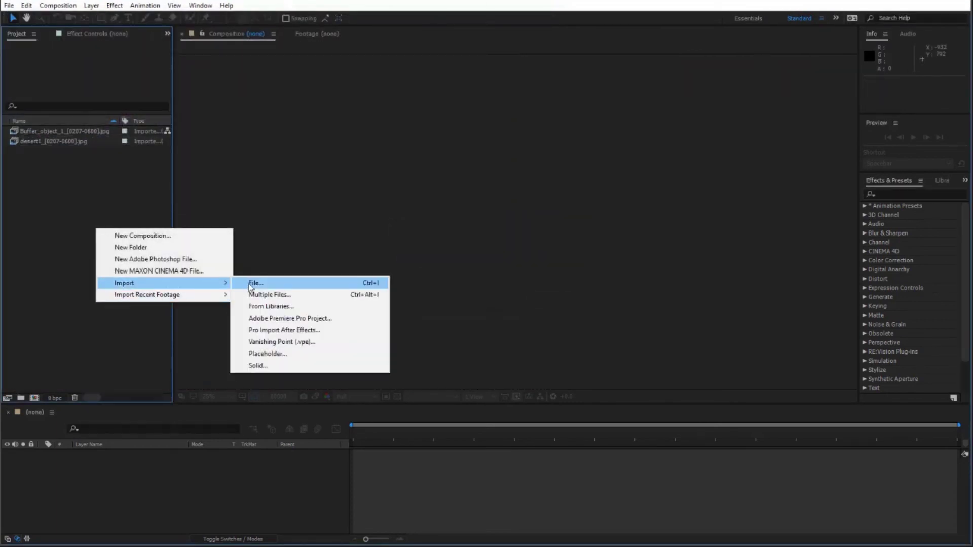
left_click(253, 284)
left_click_drag(557, 82, 557, 250)
left_click(398, 124)
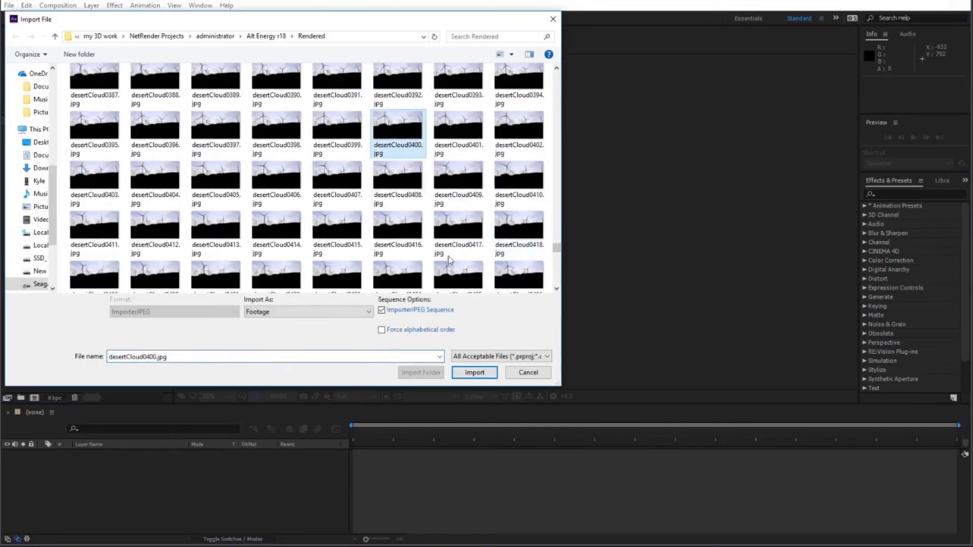
left_click(474, 372)
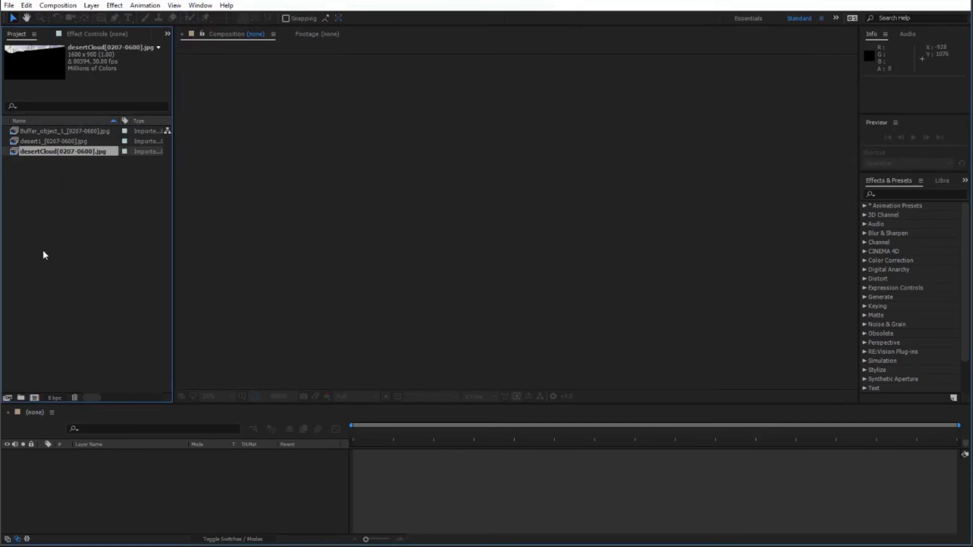
Create a new composition from the desertCloud footage.
left_click(65, 250)
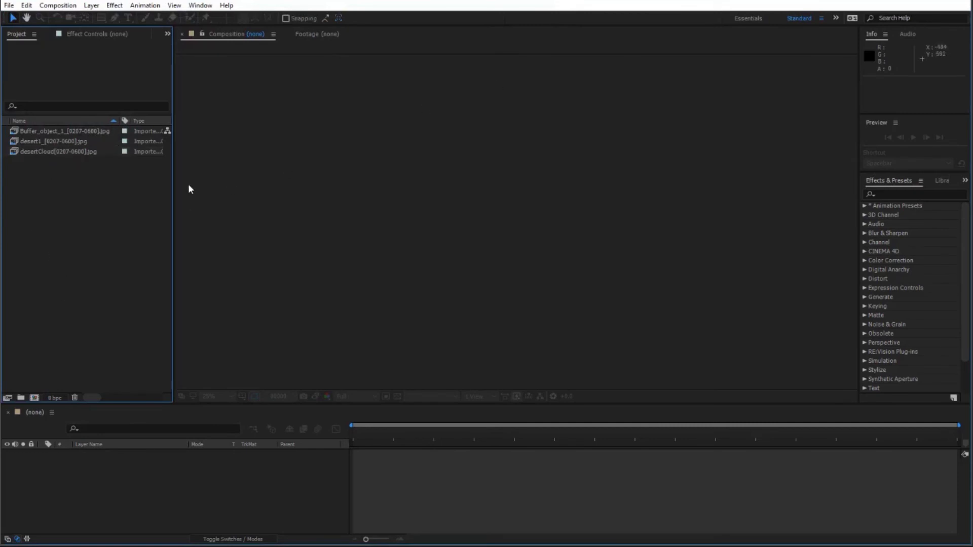
left_click(44, 141)
left_click(57, 132)
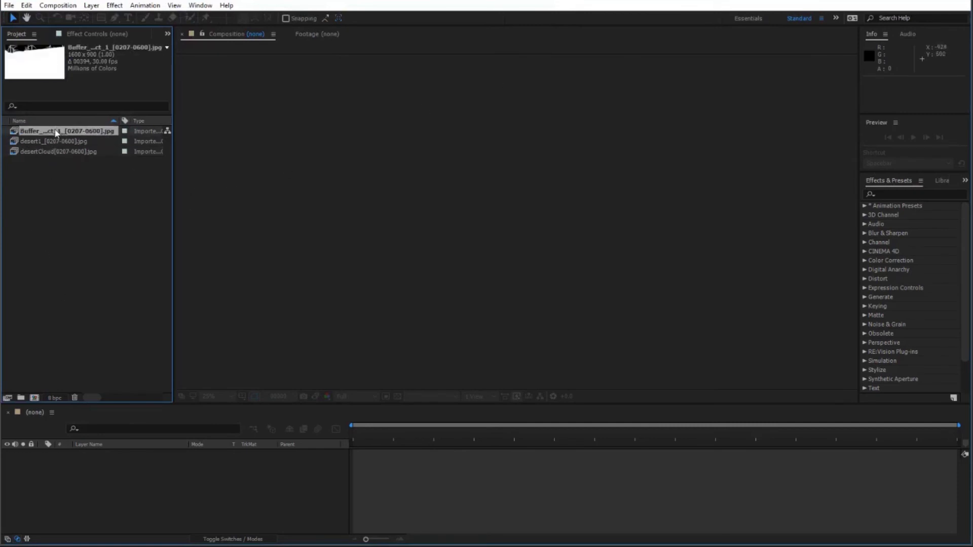
left_click(55, 143)
left_click(52, 151)
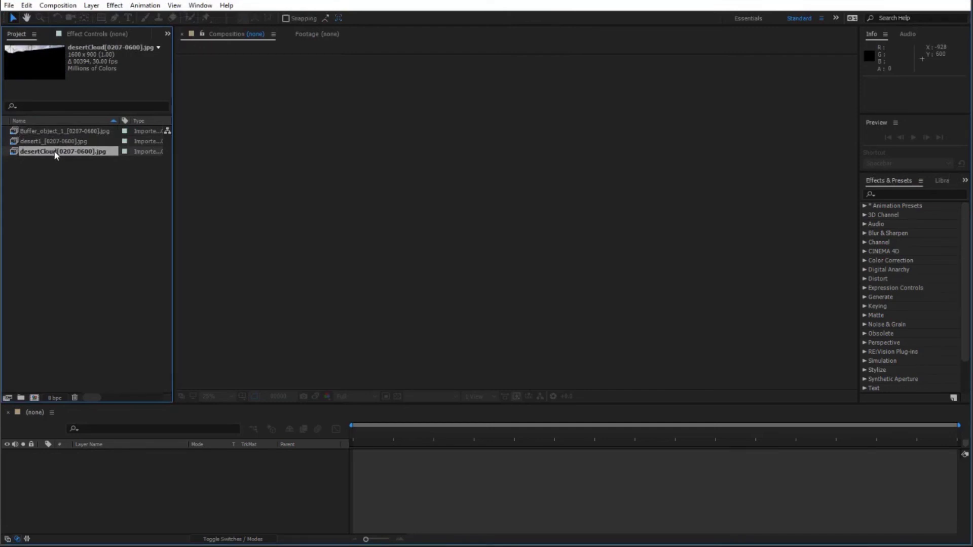
left_click_drag(54, 150, 98, 465)
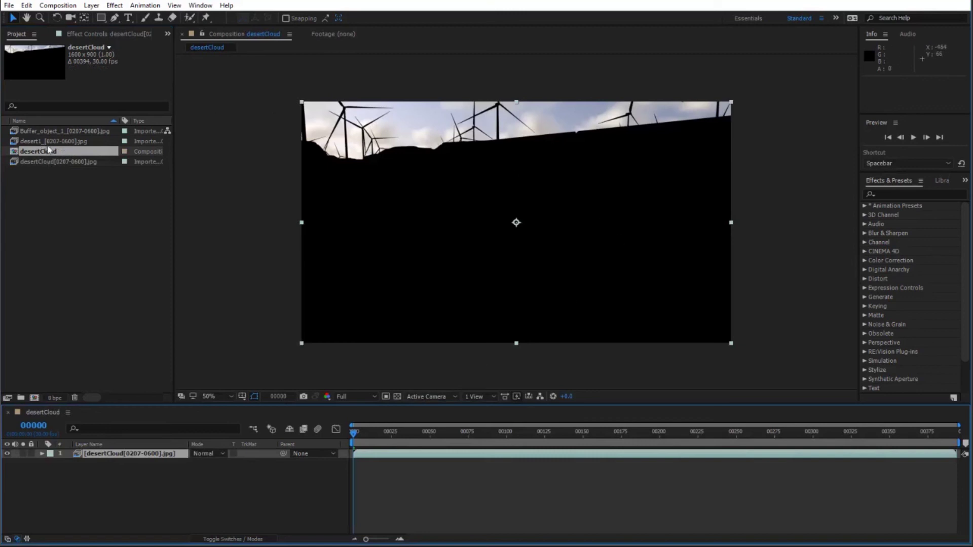
Add Buffer_object_1 above the clouds as a Luma Inverted Matte, then add desert1 at the bottom.
left_click(55, 130)
left_click_drag(58, 129, 117, 460)
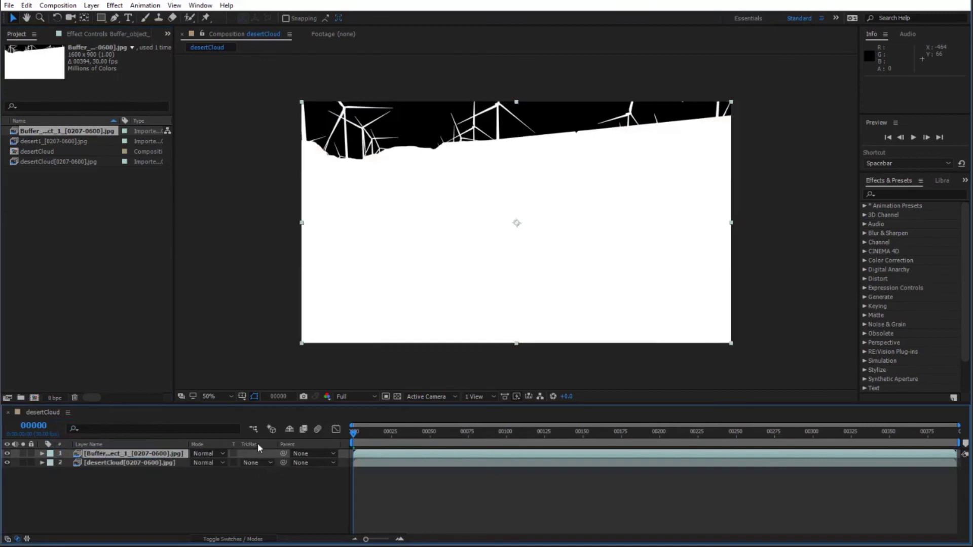
left_click(266, 464)
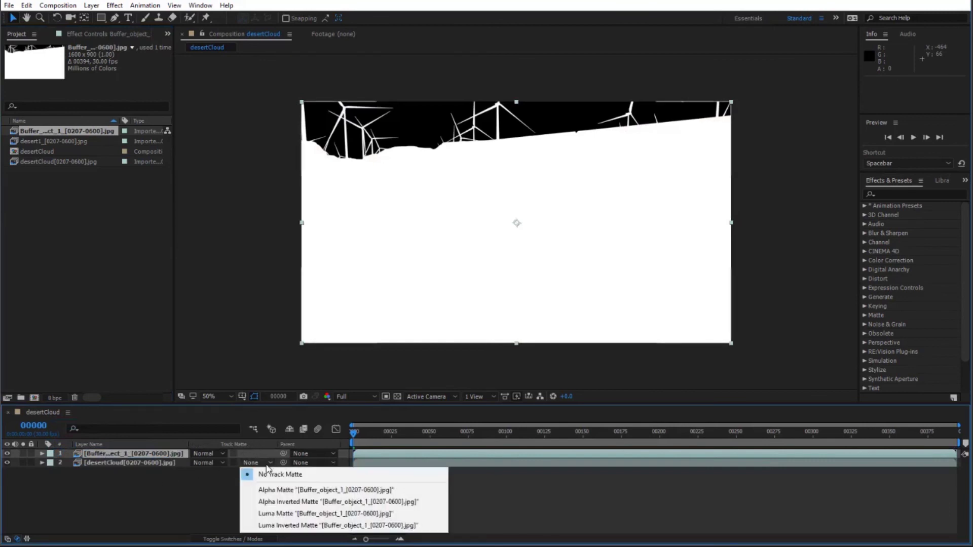
left_click(299, 527)
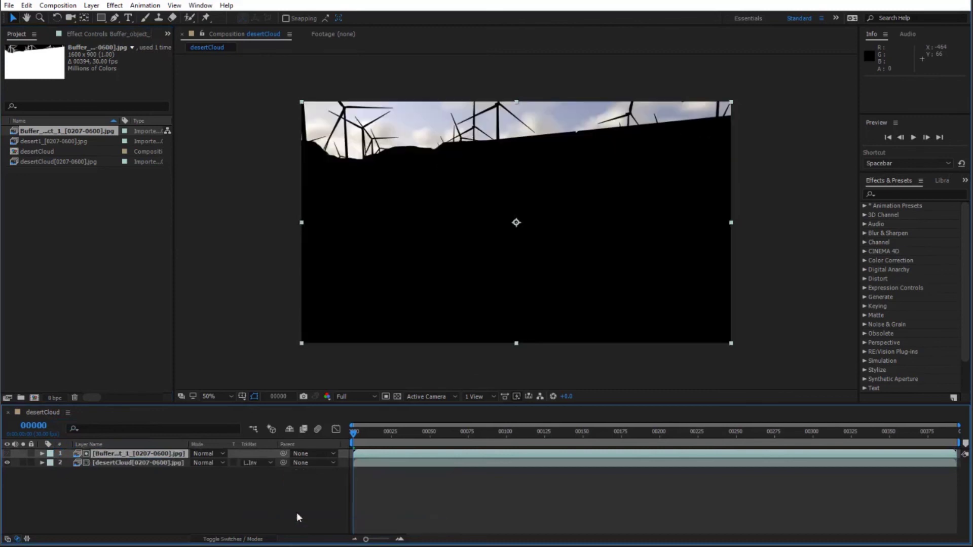
left_click(44, 162)
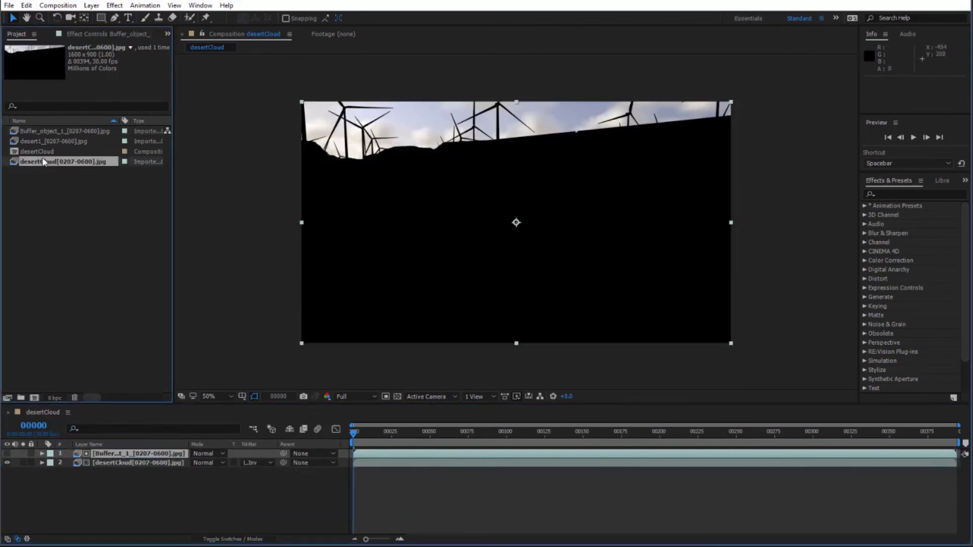
left_click_drag(50, 142, 87, 476)
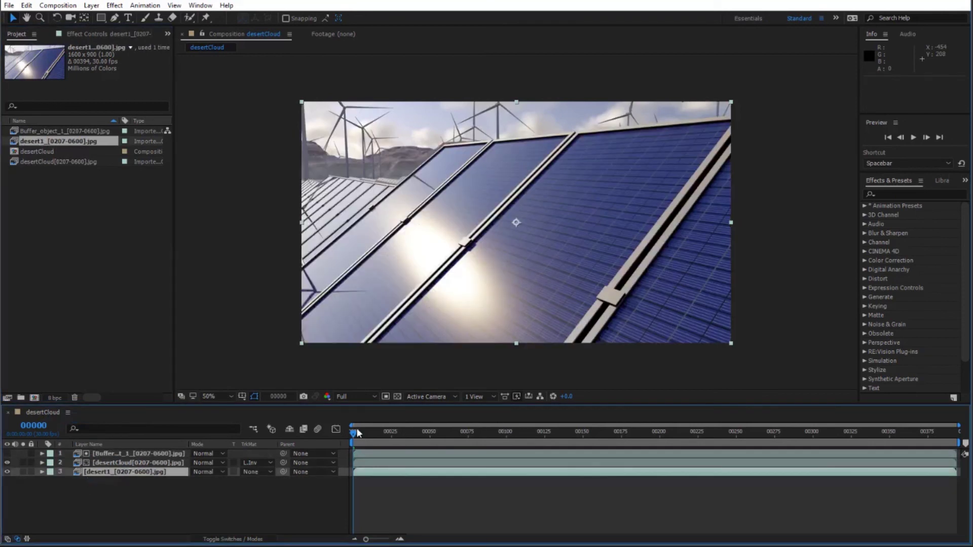
Scrub to frame 35, then play the composite preview and stop it at frame 270.
left_click_drag(356, 437, 407, 435)
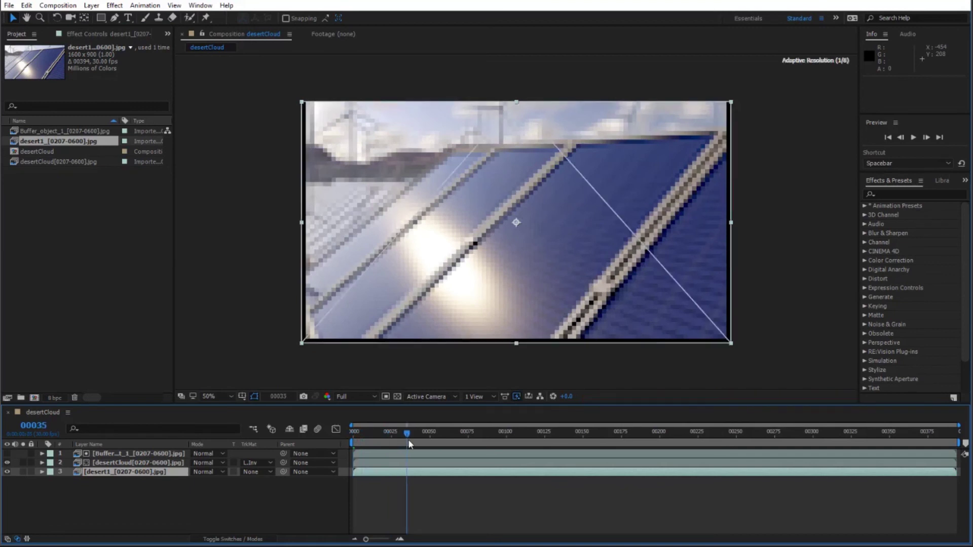
left_click(912, 137)
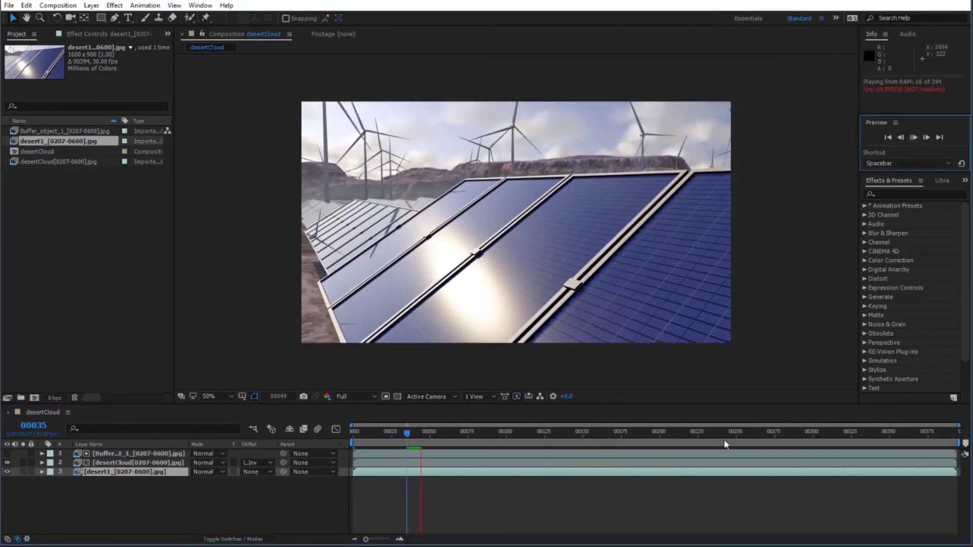
left_click(767, 432)
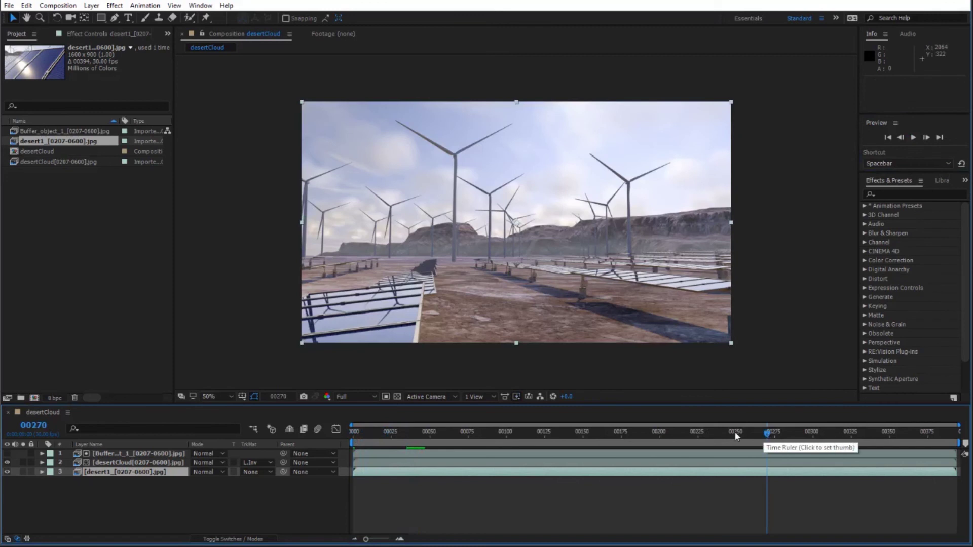